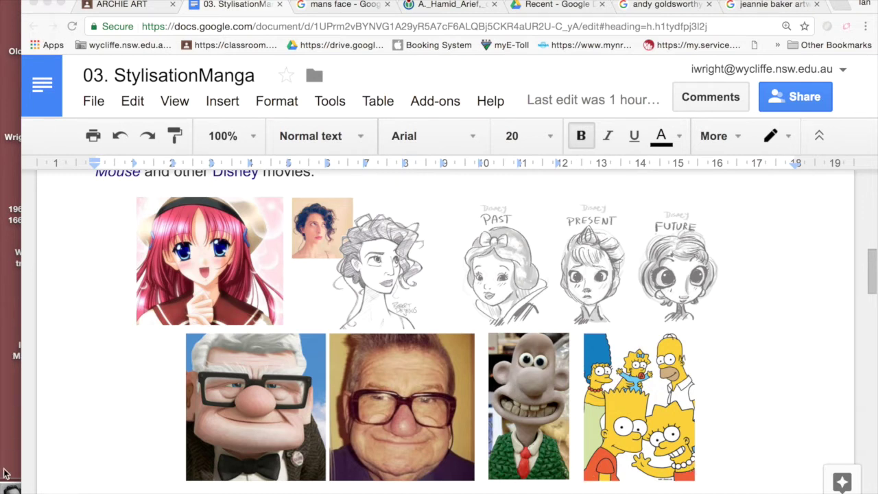
# - Review the caricature examples in the StylisationManga doc and bring the mans face 2.jpg portrait into Photoshop
pyautogui.moveTo(10, 488); pyautogui.dragTo(510, 490)
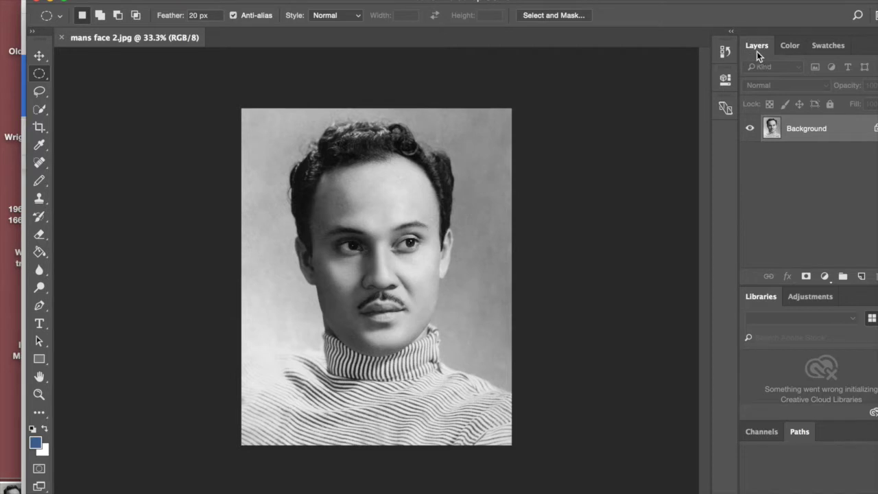
# - Duplicate the Background layer twice and rename the top copies Ardman and Disney
pyautogui.moveTo(793, 128); pyautogui.dragTo(860, 275)
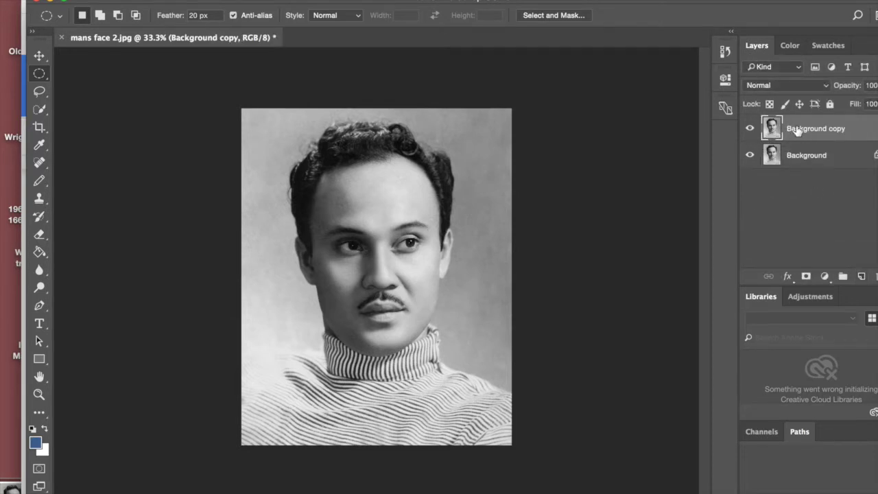
pyautogui.moveTo(795, 130); pyautogui.dragTo(863, 275)
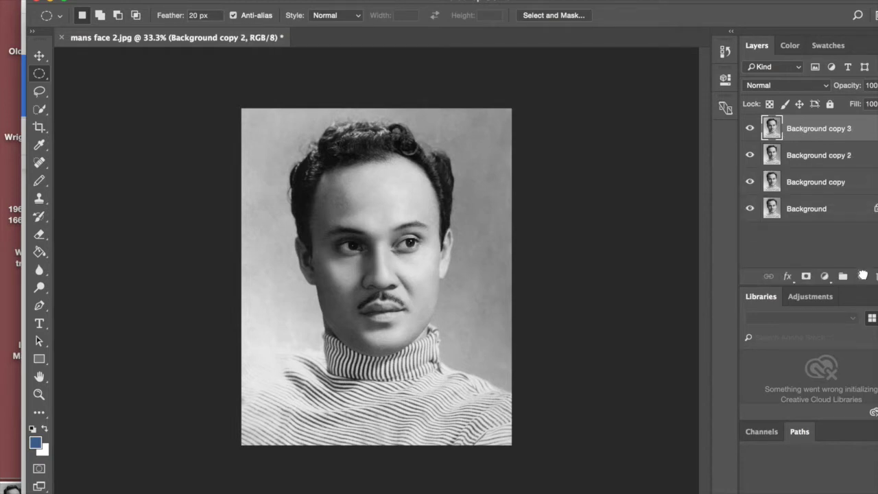
pyautogui.doubleClick(813, 129)
pyautogui.write('Ardman')
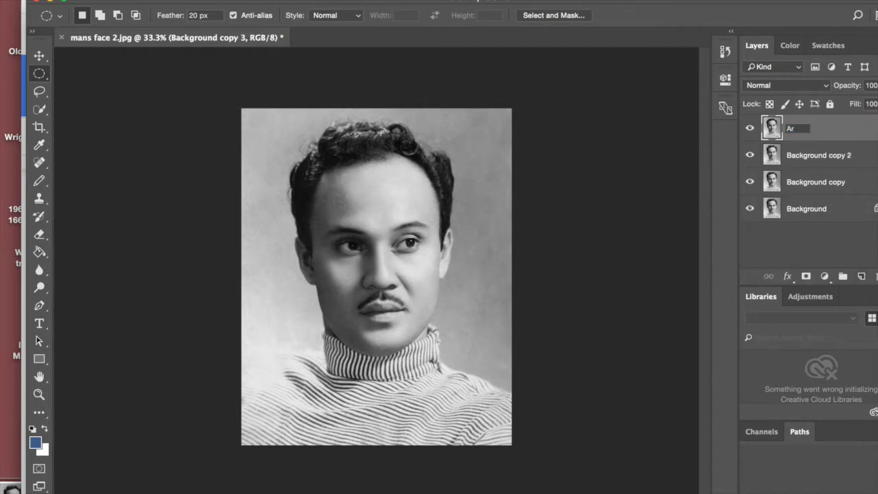
pyautogui.press('Return')
pyautogui.click(817, 156)
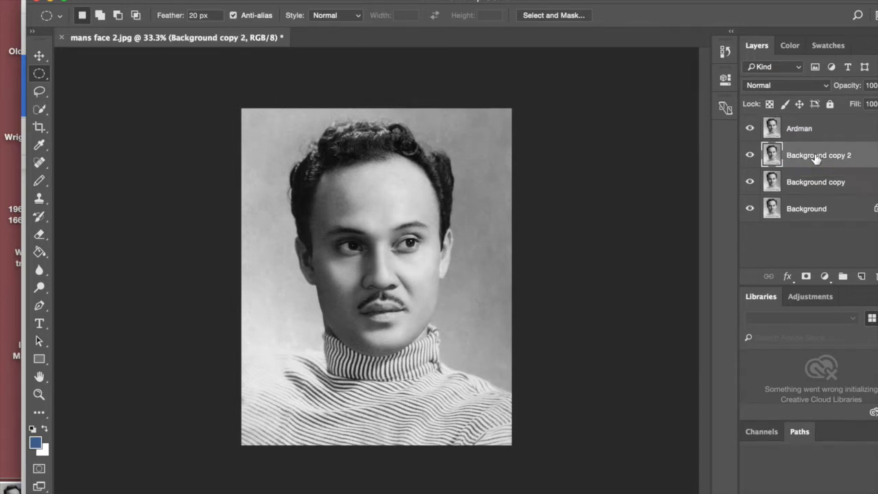
pyautogui.doubleClick(817, 156)
pyautogui.write('Disney')
pyautogui.press('Return')
# - Rename Background copy to Manga and turn the Background into a normal layer named Original
pyautogui.click(809, 183)
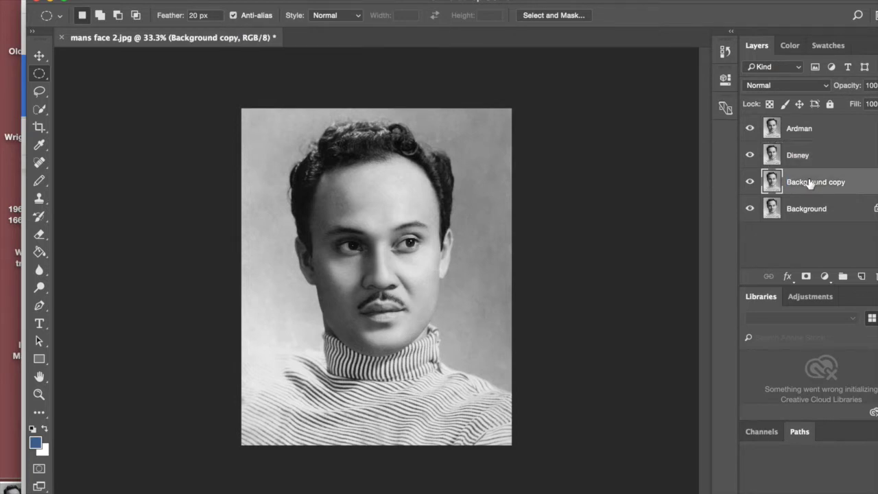
pyautogui.doubleClick(809, 182)
pyautogui.write('Manga')
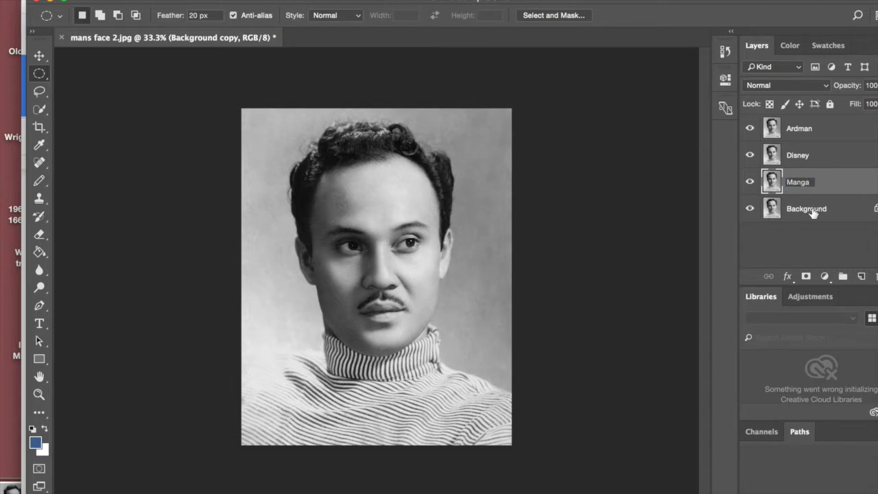
pyautogui.press('Return')
pyautogui.click(808, 211)
pyautogui.doubleClick(808, 211)
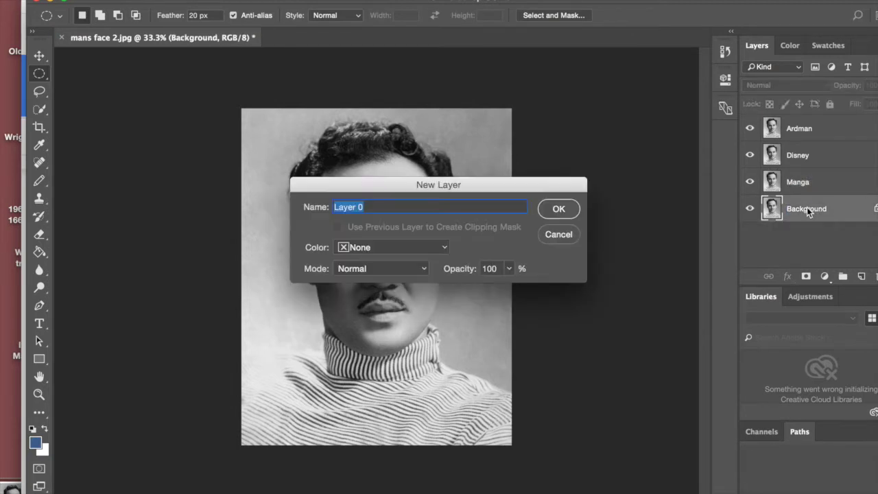
pyautogui.write('Original')
pyautogui.click(558, 210)
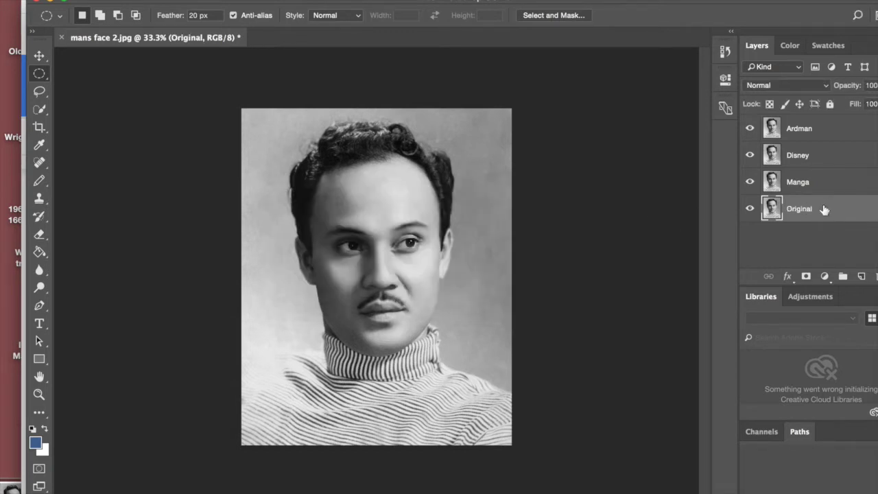
# - Duplicate the Original layer, name the copy Experiment, and select the Ardman layer
pyautogui.moveTo(835, 221); pyautogui.dragTo(862, 276)
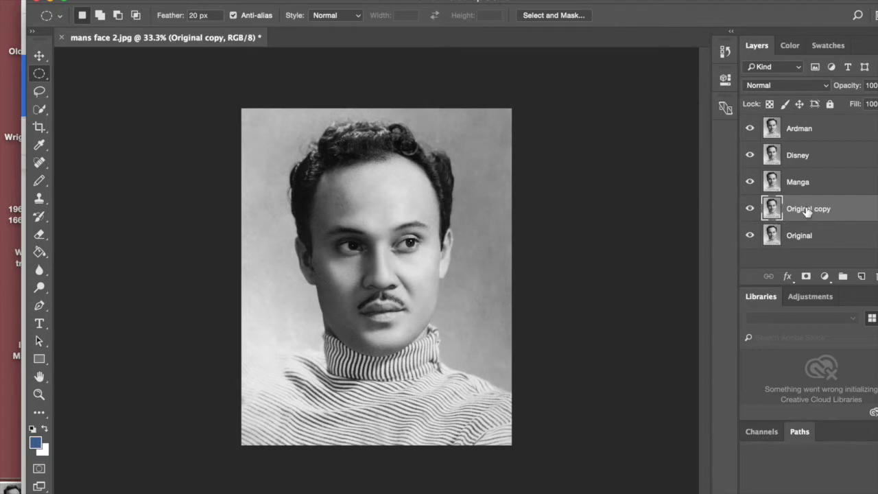
pyautogui.doubleClick(807, 211)
pyautogui.write('Experiment')
pyautogui.press('Return')
pyautogui.click(833, 132)
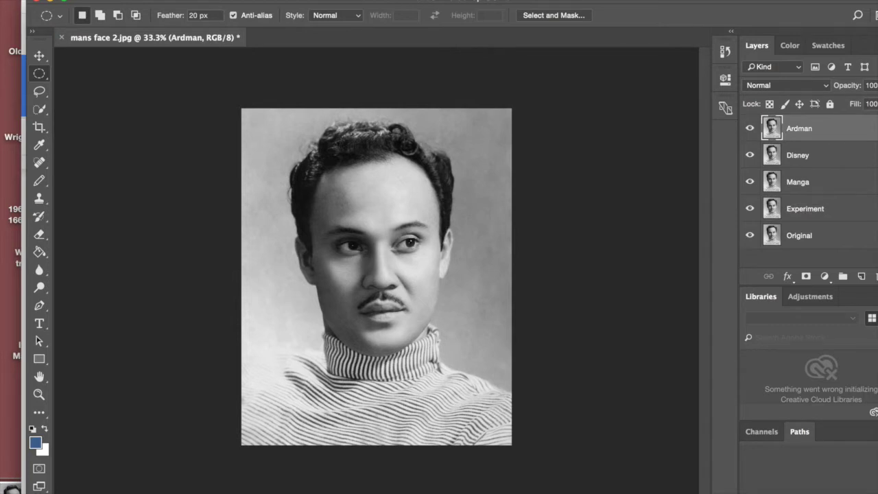
# - Open Filter > Liquify on the Ardman layer with the Forward Warp tool active
pyautogui.click(336, 0)
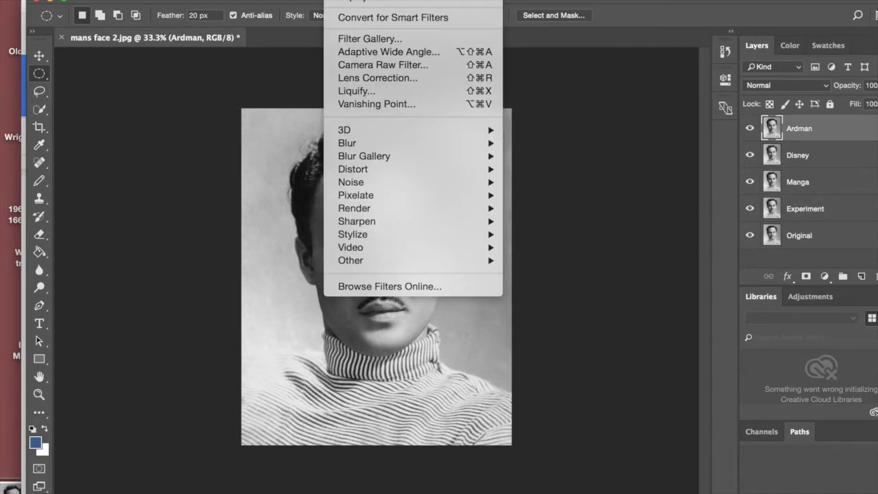
pyautogui.click(356, 91)
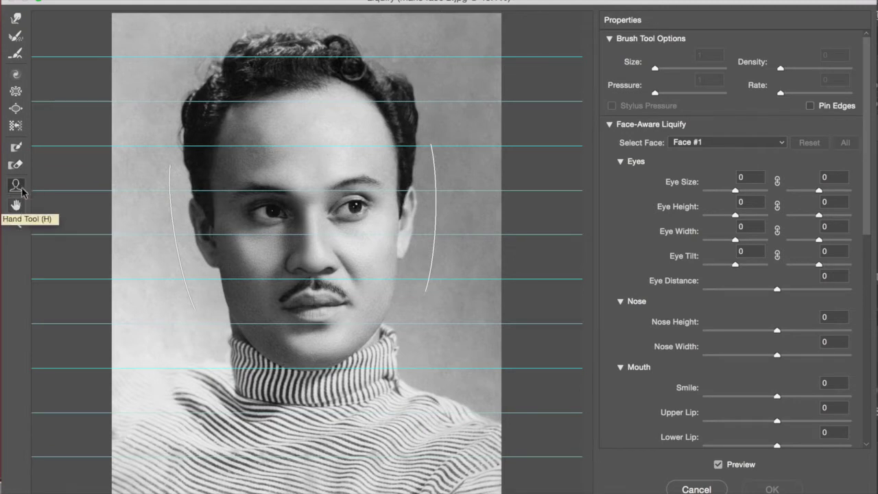
pyautogui.click(15, 20)
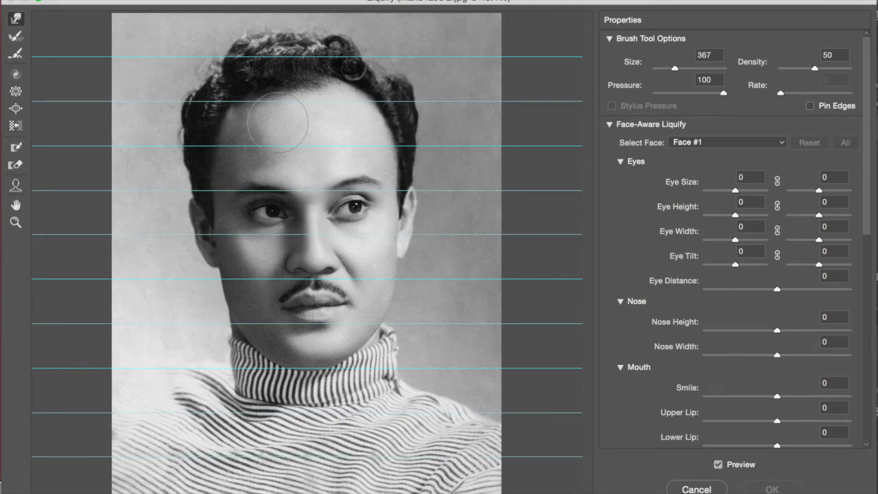
# - With a much larger warp brush, push the chin and jaw outward and pinch the head's sides inward
pyautogui.moveTo(675, 70); pyautogui.dragTo(680, 70)
pyautogui.moveTo(382, 312); pyautogui.dragTo(404, 323)
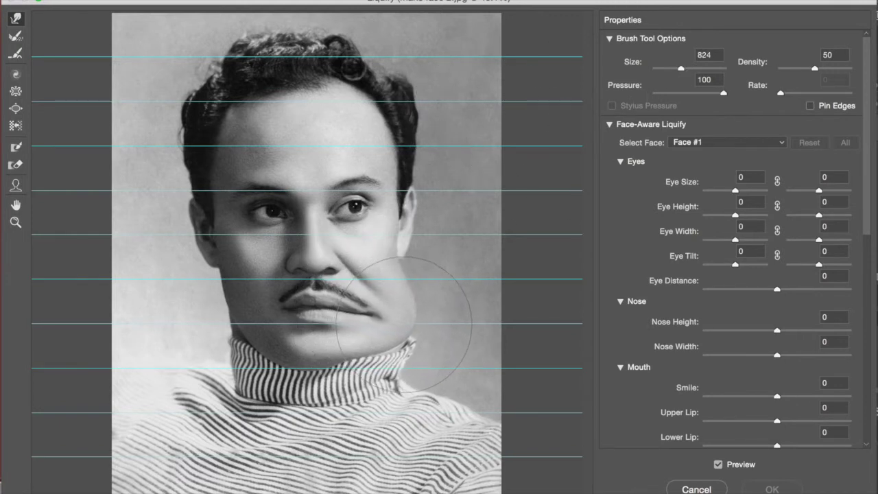
pyautogui.moveTo(240, 325); pyautogui.dragTo(209, 335)
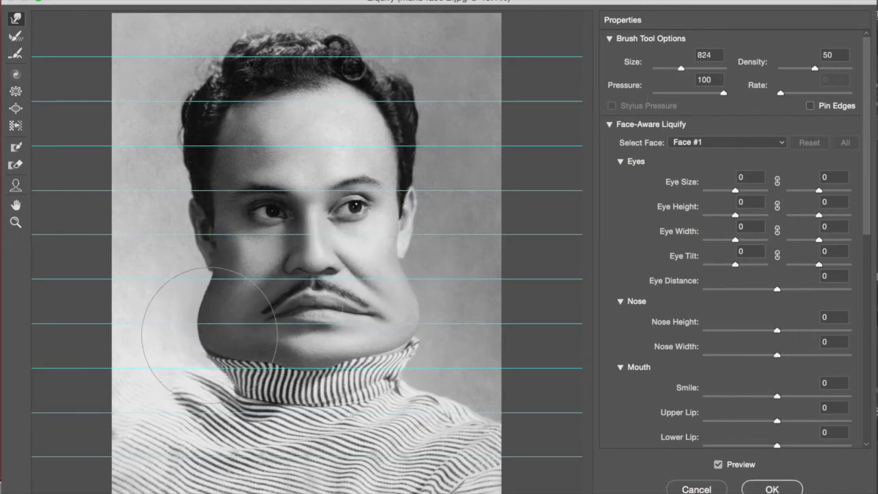
pyautogui.moveTo(199, 120); pyautogui.dragTo(225, 130)
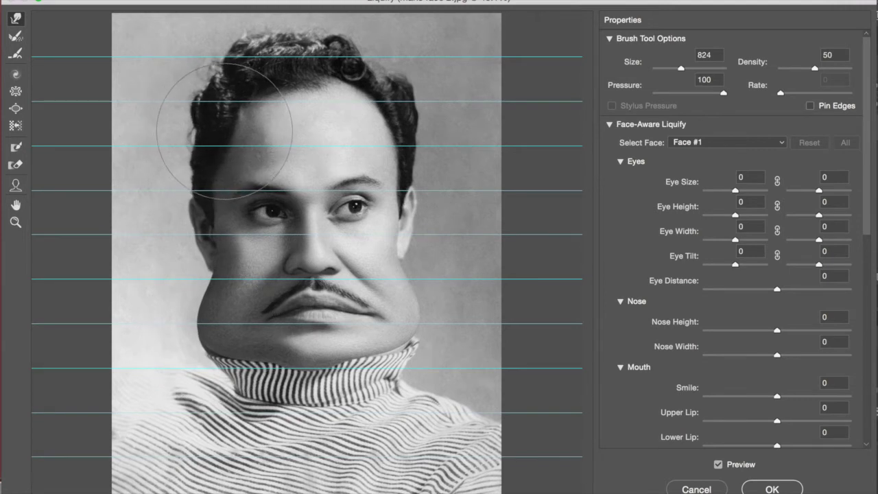
pyautogui.moveTo(415, 148); pyautogui.dragTo(392, 166)
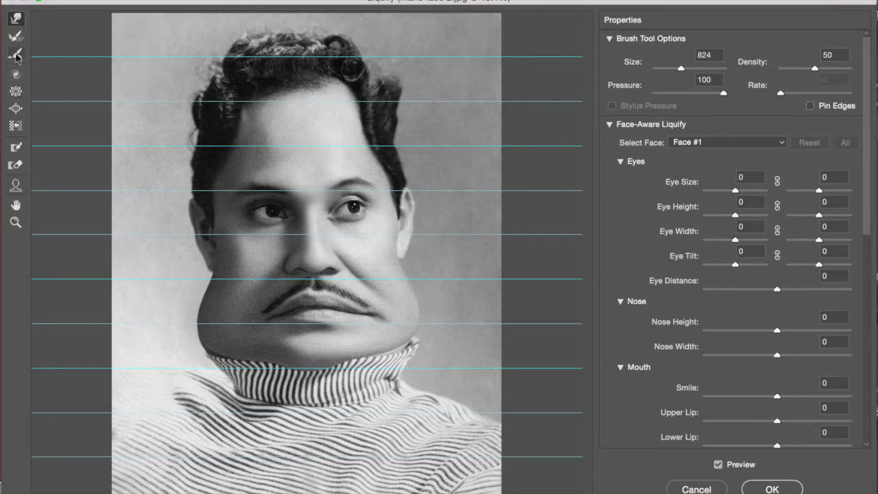
# - Push the left cheek further outward and tuck both ears and cheeks inward
pyautogui.click(15, 109)
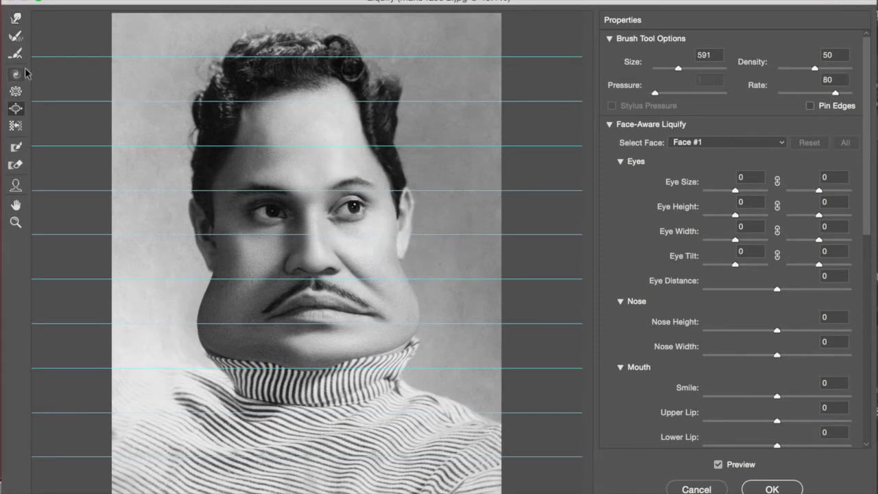
pyautogui.press('w')
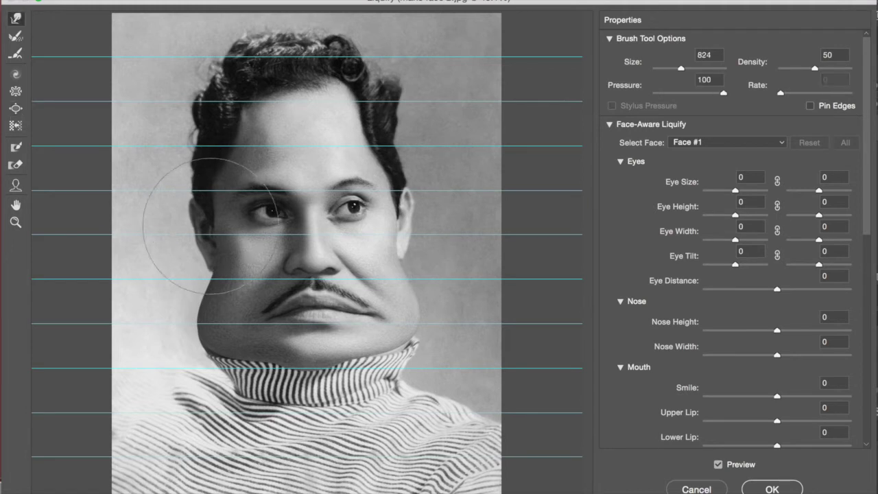
pyautogui.moveTo(209, 225); pyautogui.dragTo(180, 223)
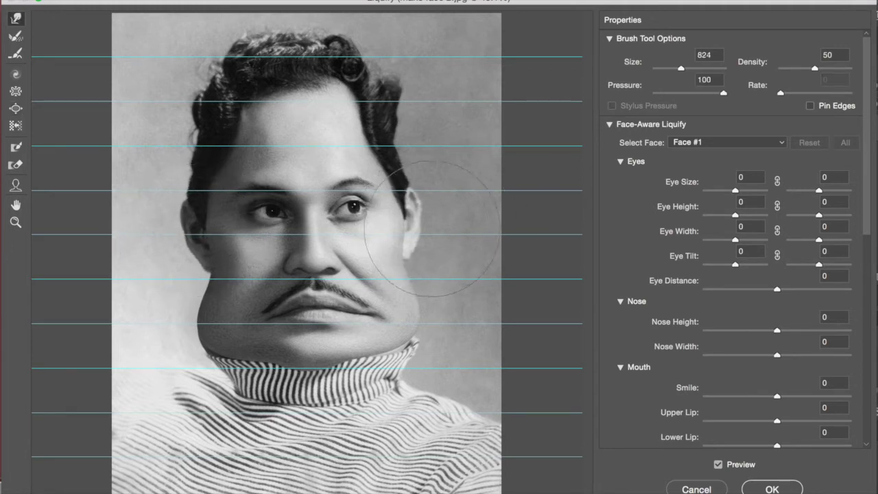
pyautogui.moveTo(432, 228)
pyautogui.mouseDown()
pyautogui.moveTo(405, 224)
pyautogui.moveTo(367, 175)
pyautogui.moveTo(343, 162)
pyautogui.mouseUp()
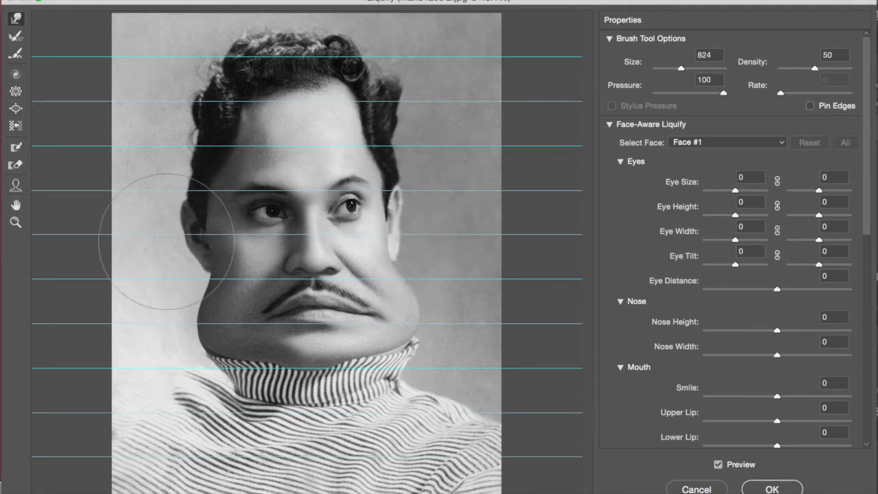
pyautogui.moveTo(166, 241)
pyautogui.mouseDown()
pyautogui.moveTo(214, 216)
pyautogui.moveTo(213, 189)
pyautogui.mouseUp()
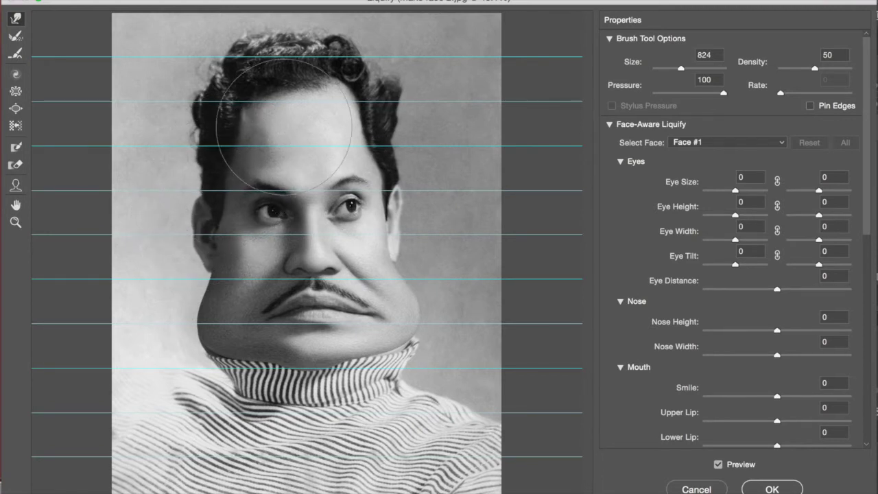
# - Bloat both eyes larger with a reduced Bloat brush, finishing at brush size 296
pyautogui.click(16, 108)
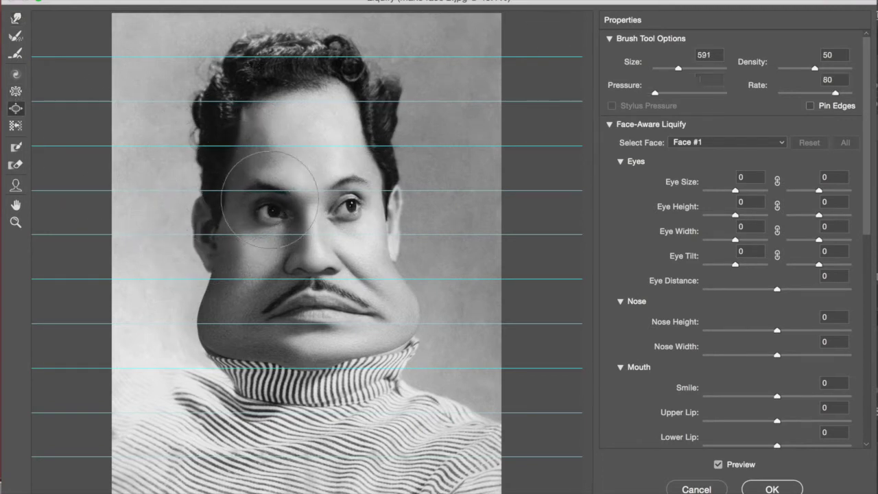
pyautogui.moveTo(679, 71); pyautogui.dragTo(674, 70)
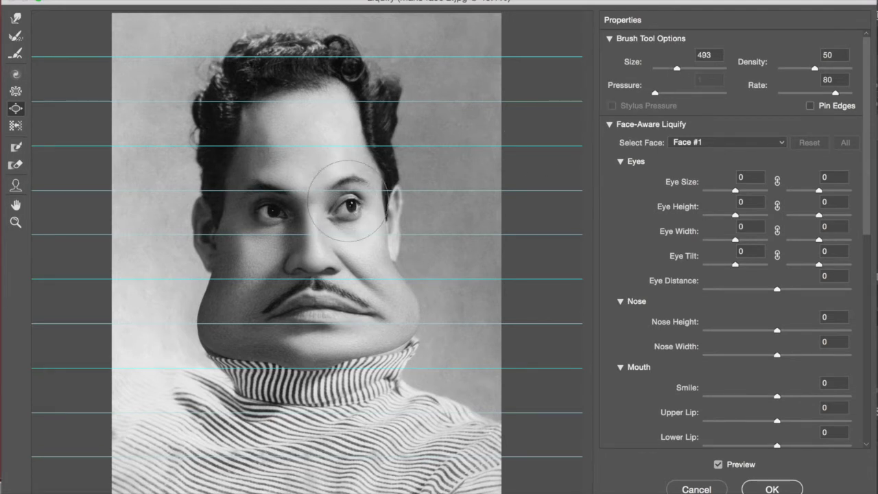
pyautogui.moveTo(349, 205); pyautogui.dragTo(349, 205)
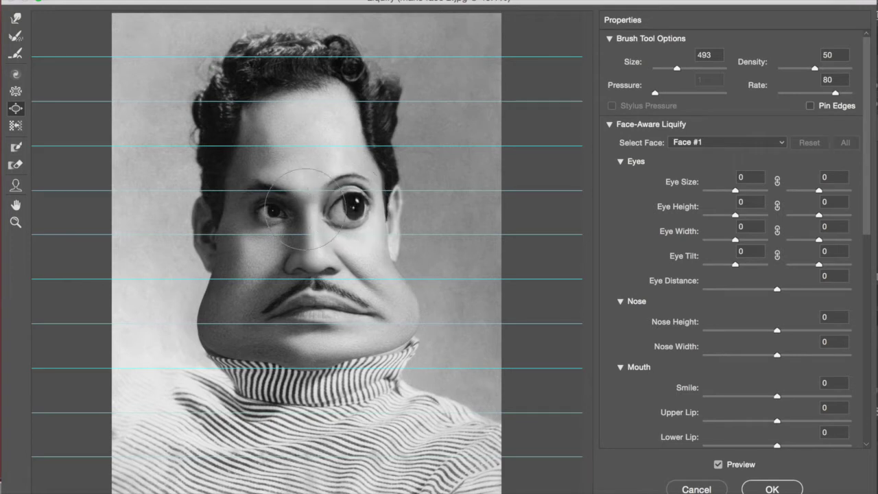
pyautogui.moveTo(275, 211); pyautogui.dragTo(275, 211)
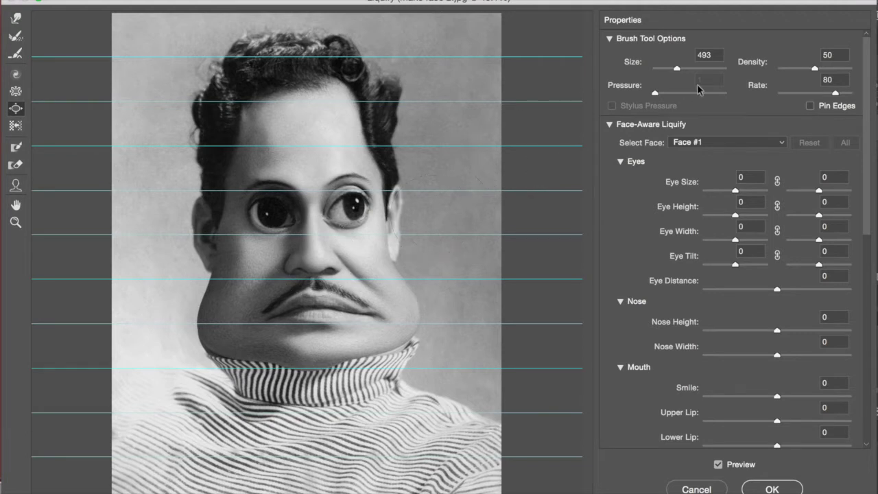
pyautogui.moveTo(676, 69); pyautogui.dragTo(673, 70)
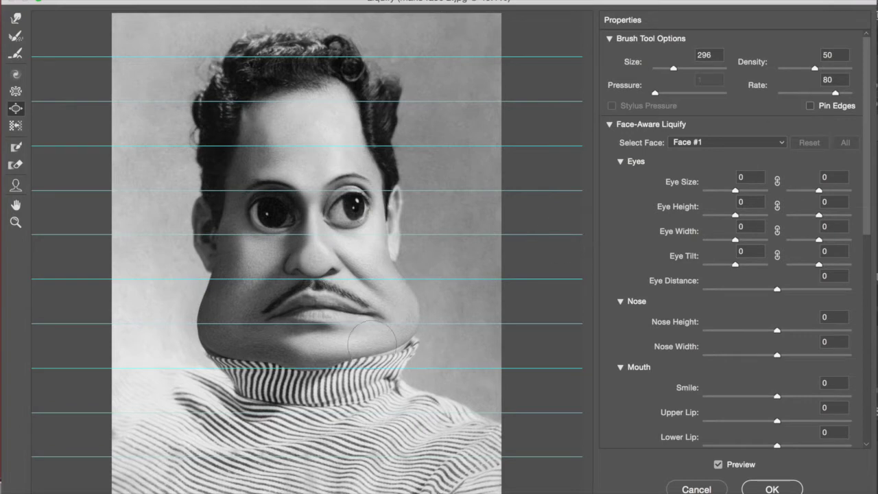
# - With the warp brush at size 330, stretch both mouth corners outward
pyautogui.click(15, 19)
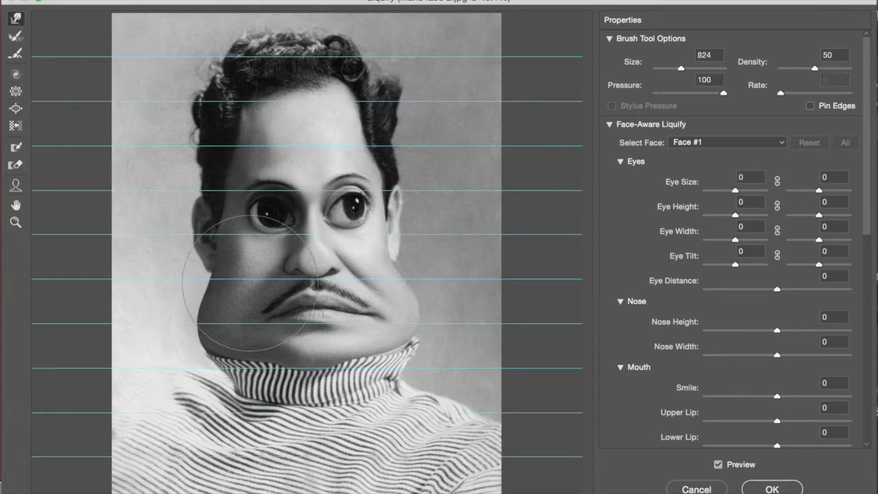
pyautogui.moveTo(682, 70); pyautogui.dragTo(674, 69)
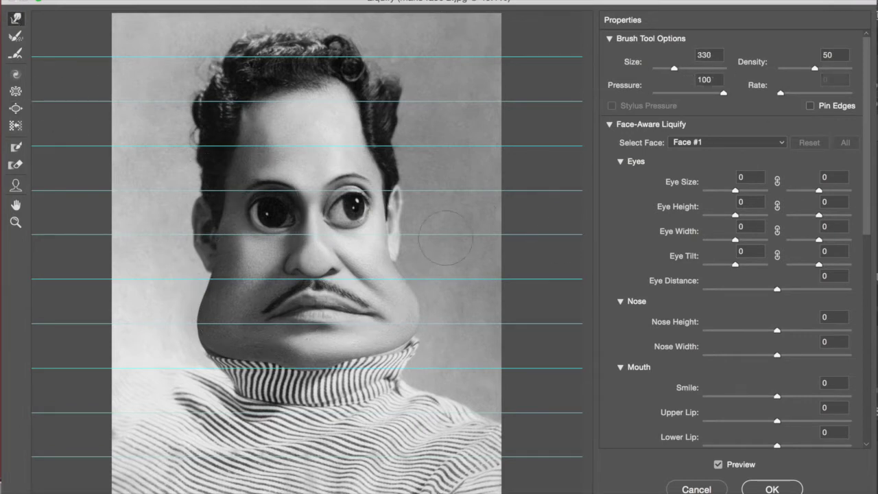
pyautogui.moveTo(385, 313); pyautogui.dragTo(402, 314)
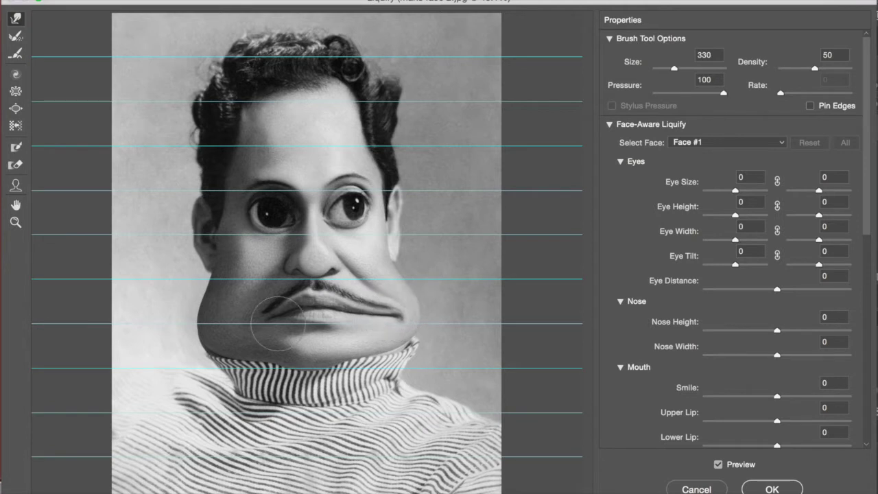
pyautogui.moveTo(277, 318); pyautogui.dragTo(225, 321)
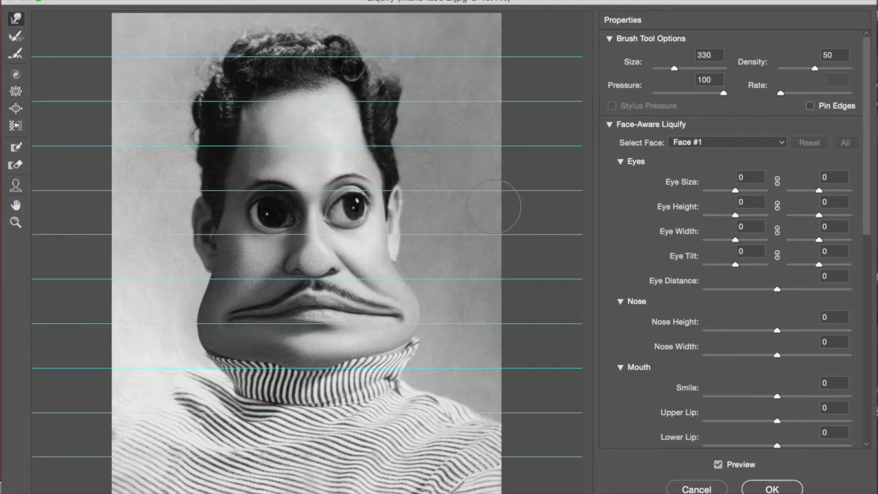
# - Using the Face tool, reshape the face outline and jaw, enlarge and raise the eyes, and lift the nose
pyautogui.click(15, 185)
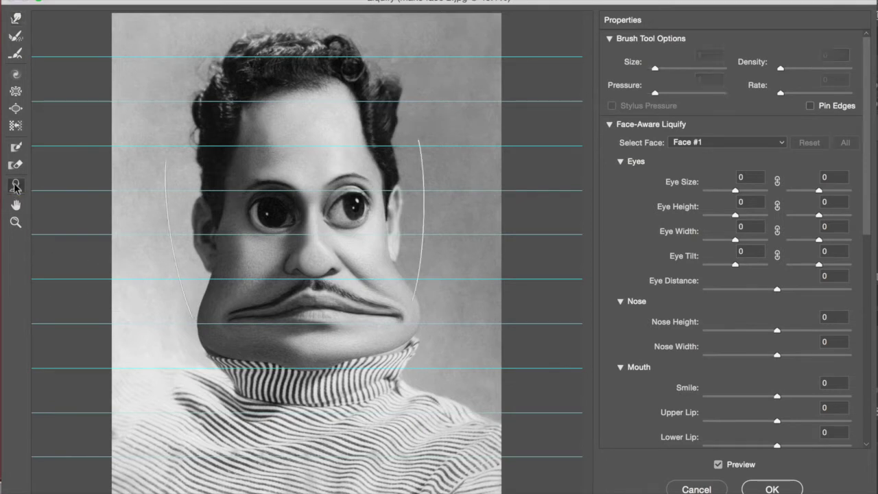
pyautogui.moveTo(290, 98)
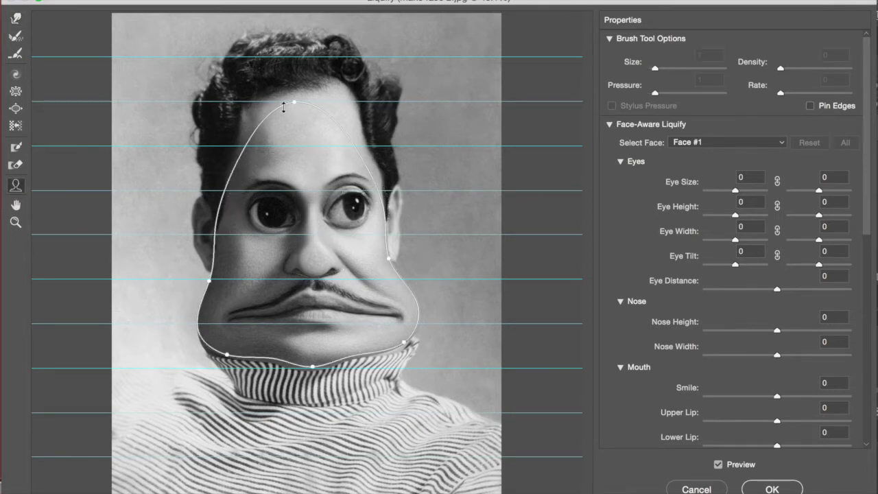
pyautogui.moveTo(295, 91); pyautogui.dragTo(294, 88)
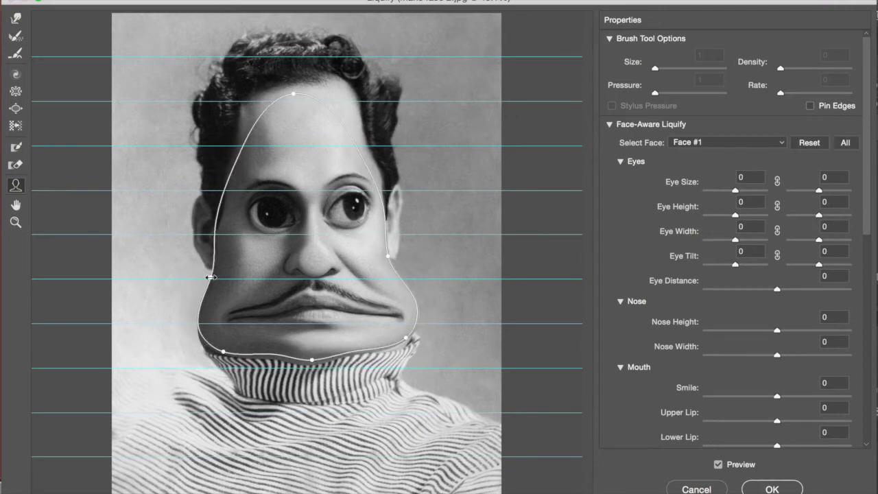
pyautogui.moveTo(214, 281); pyautogui.dragTo(223, 278)
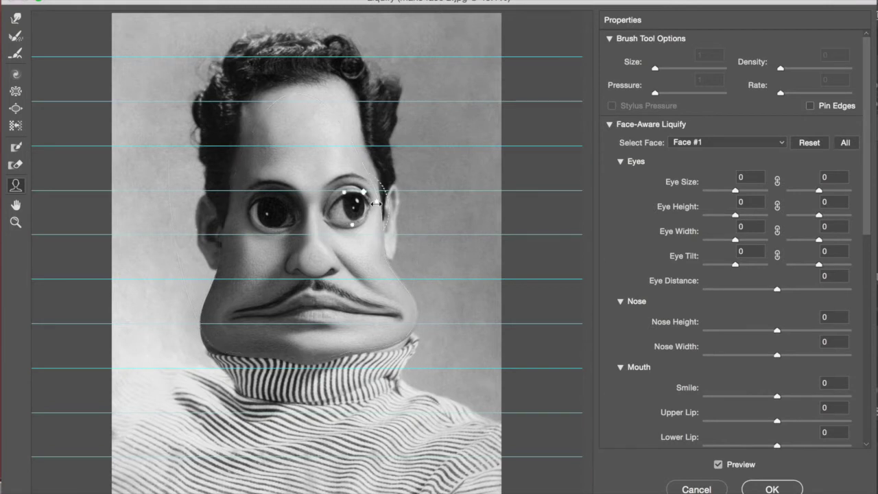
pyautogui.moveTo(398, 197); pyautogui.dragTo(378, 173)
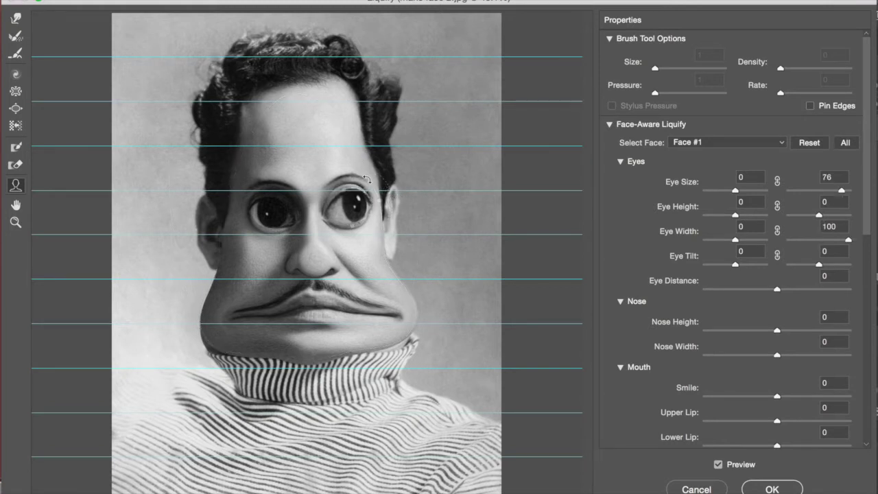
pyautogui.moveTo(273, 199); pyautogui.dragTo(273, 180)
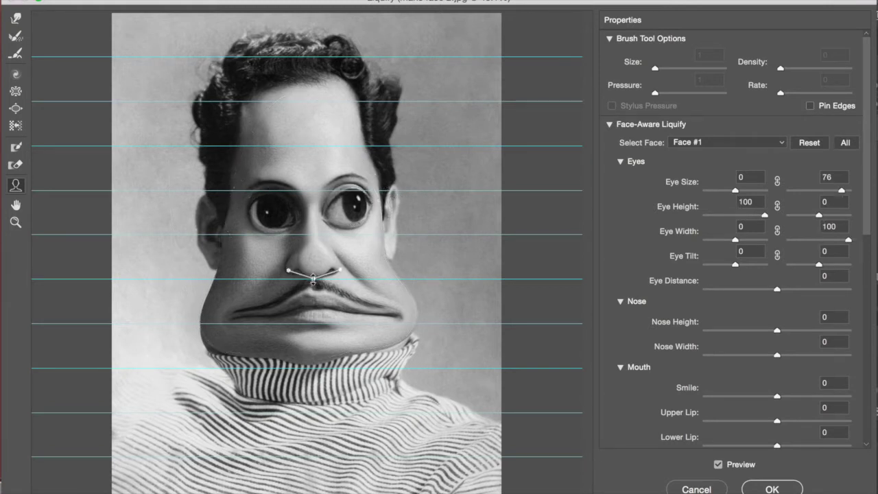
pyautogui.moveTo(314, 277); pyautogui.dragTo(336, 241)
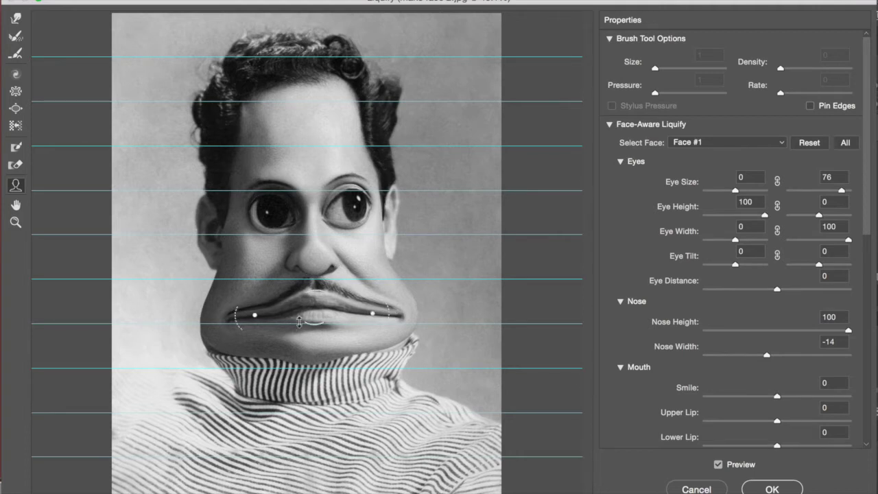
# - Thin both lips, with Upper Lip at -43 and no smile, then apply Liquify to Ardman
pyautogui.moveTo(309, 323); pyautogui.dragTo(317, 351)
pyautogui.moveTo(319, 305); pyautogui.dragTo(319, 288)
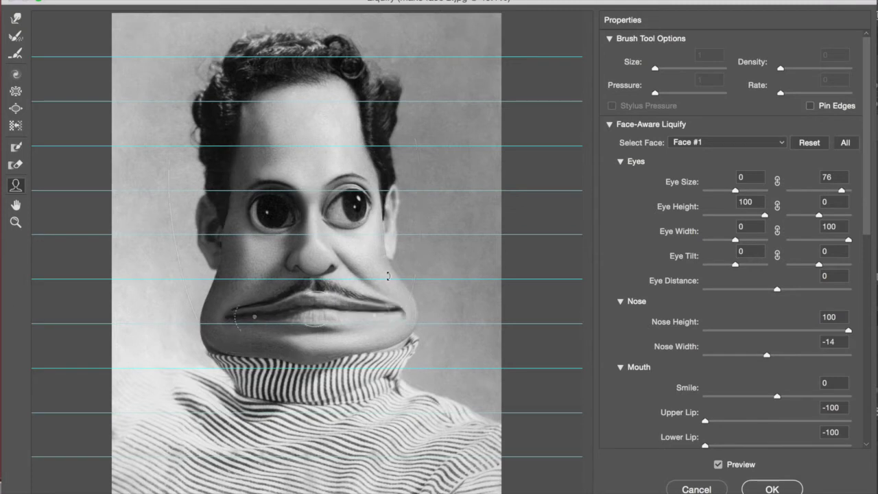
pyautogui.moveTo(408, 290); pyautogui.dragTo(411, 275)
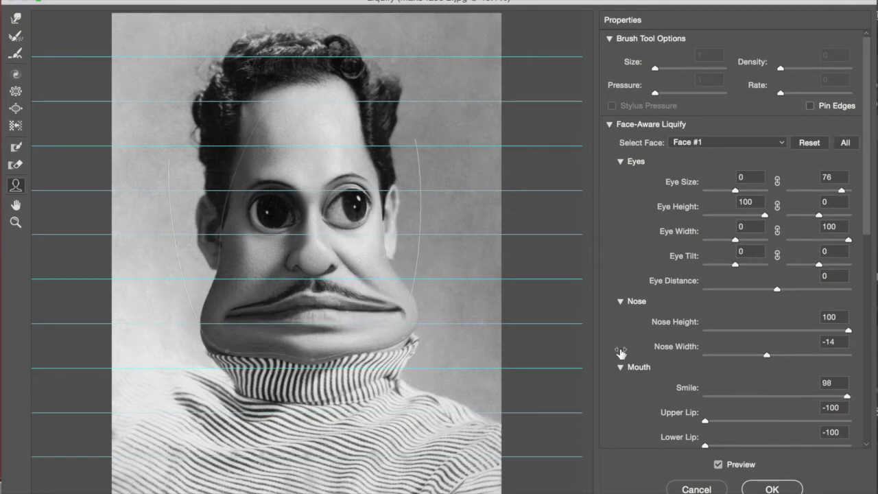
pyautogui.moveTo(847, 398); pyautogui.dragTo(747, 422)
pyautogui.click(771, 422)
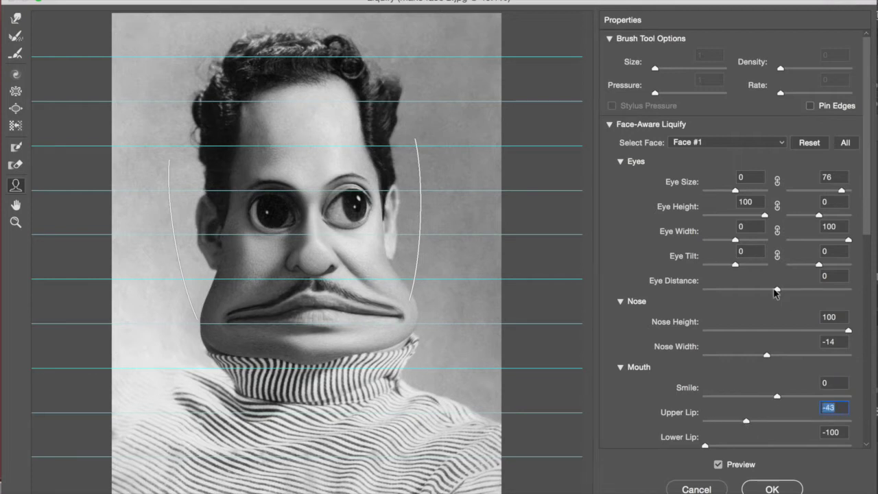
pyautogui.moveTo(776, 289)
pyautogui.mouseDown()
pyautogui.moveTo(750, 289)
pyautogui.moveTo(776, 290)
pyautogui.mouseUp()
pyautogui.click(772, 489)
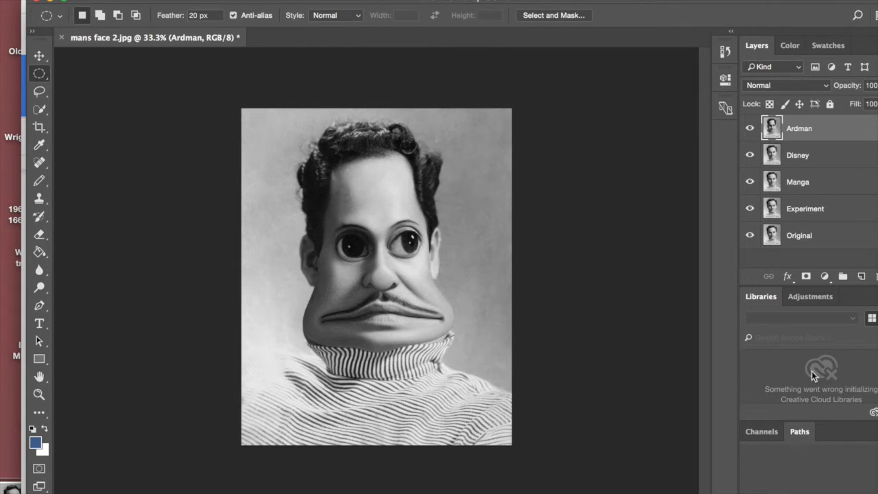
# - Hide Ardman, select the Disney layer, and start an Edit > Transform > Warp
pyautogui.click(750, 129)
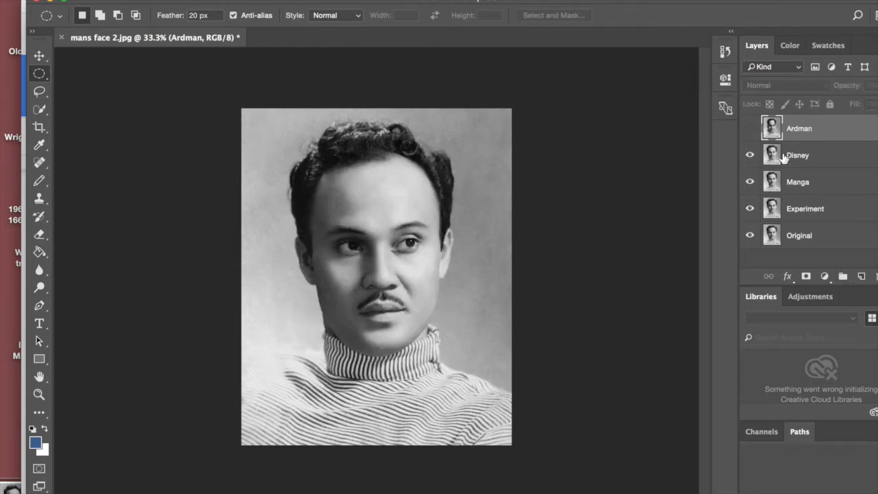
pyautogui.click(799, 157)
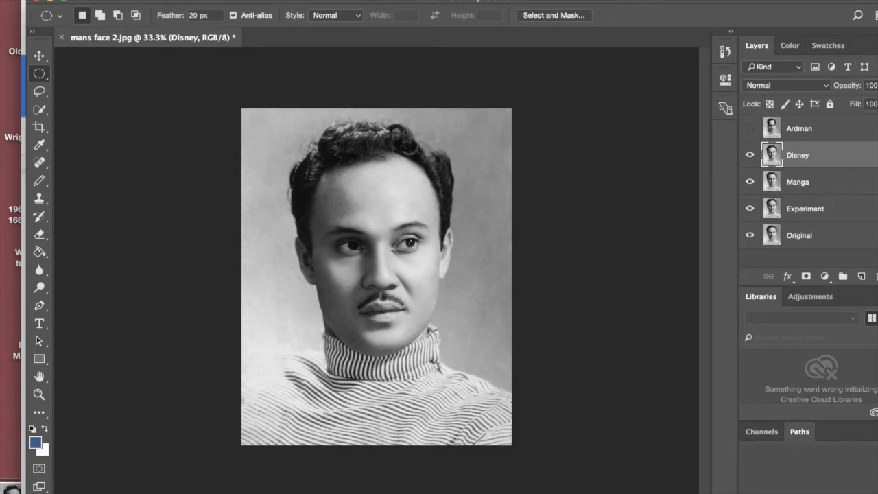
pyautogui.click(158, 0)
pyautogui.moveTo(187, 286)
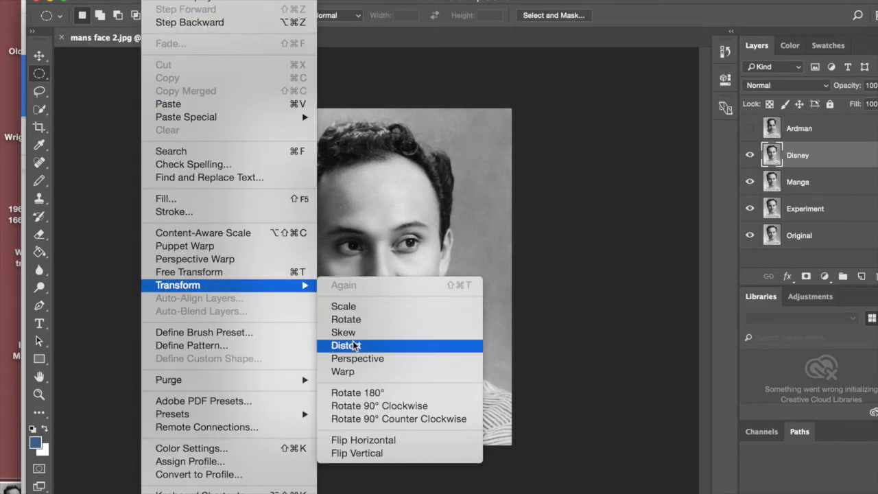
pyautogui.click(350, 374)
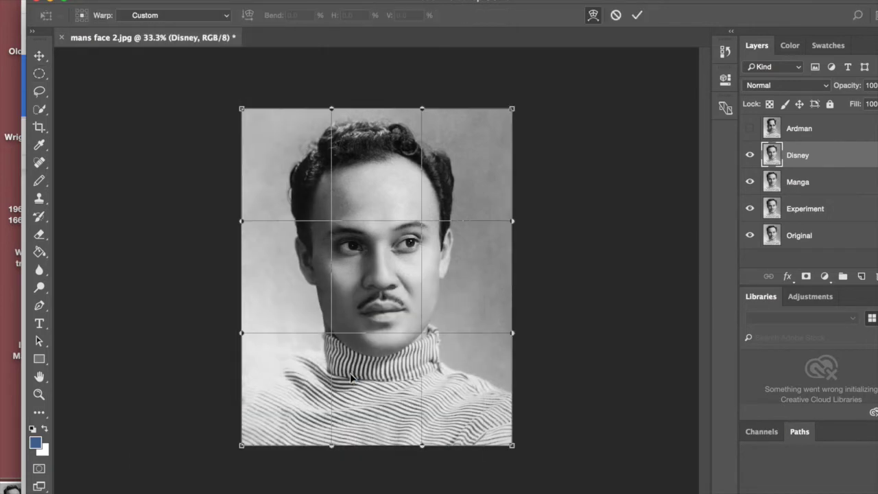
# - Bow both sides of the image outward, lengthen the chin, recentre the hair, and commit the warp
pyautogui.moveTo(330, 337); pyautogui.dragTo(430, 347)
pyautogui.press('super+z')
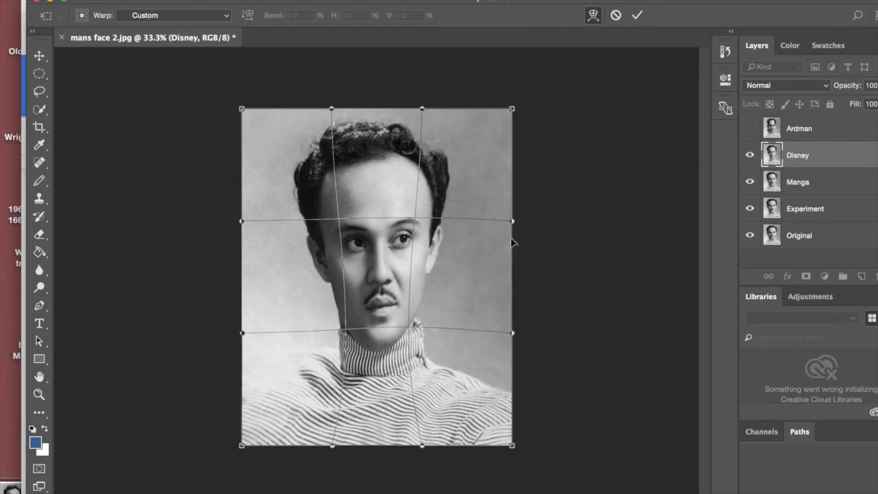
pyautogui.moveTo(513, 221); pyautogui.dragTo(577, 220)
pyautogui.moveTo(241, 221); pyautogui.dragTo(182, 225)
pyautogui.moveTo(374, 330); pyautogui.dragTo(377, 341)
pyautogui.moveTo(426, 113); pyautogui.dragTo(456, 111)
pyautogui.moveTo(333, 109); pyautogui.dragTo(310, 107)
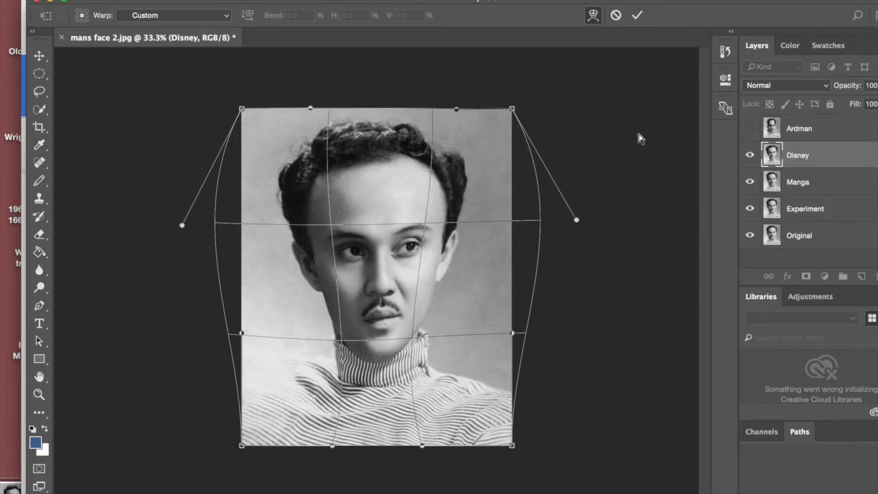
pyautogui.click(637, 15)
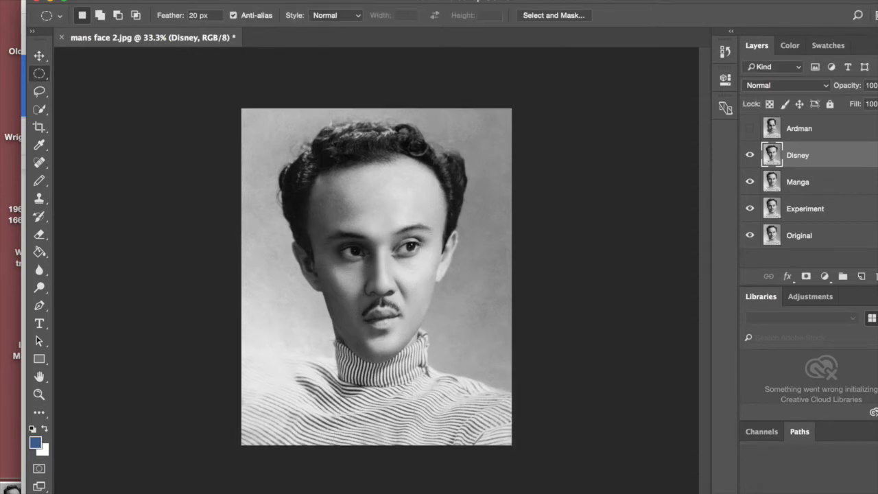
pyautogui.click(341, 0)
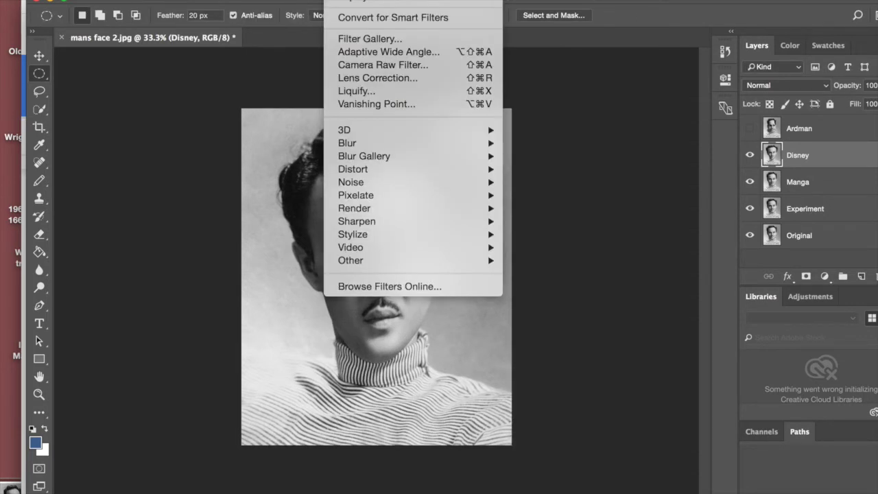
# - In Liquify on the Disney layer, pucker the mouth and chin and push the jaw inward
pyautogui.click(356, 92)
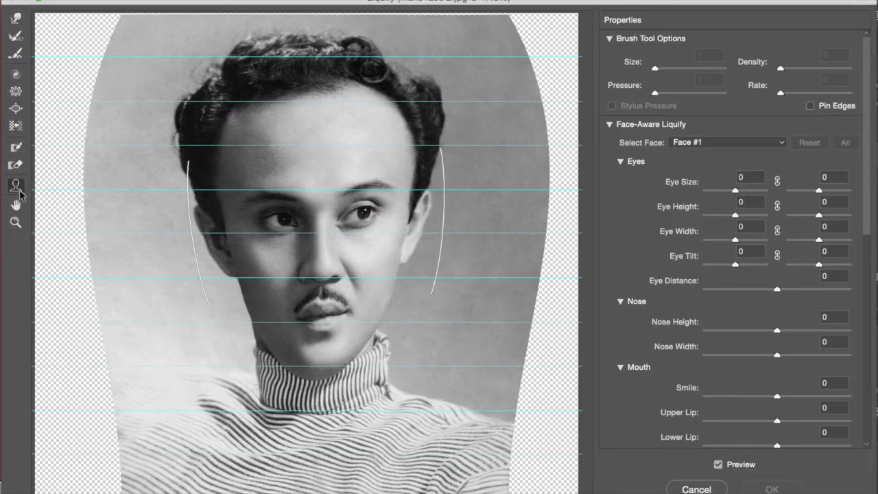
pyautogui.click(16, 91)
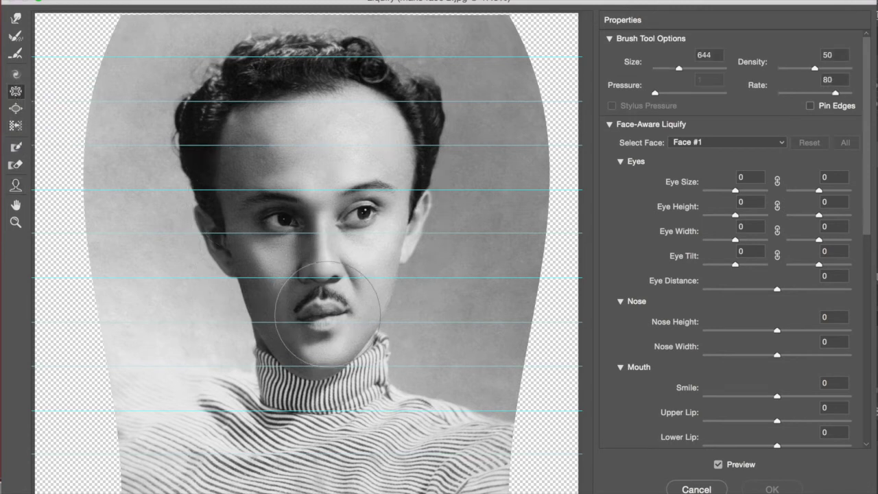
pyautogui.moveTo(326, 314); pyautogui.dragTo(320, 310)
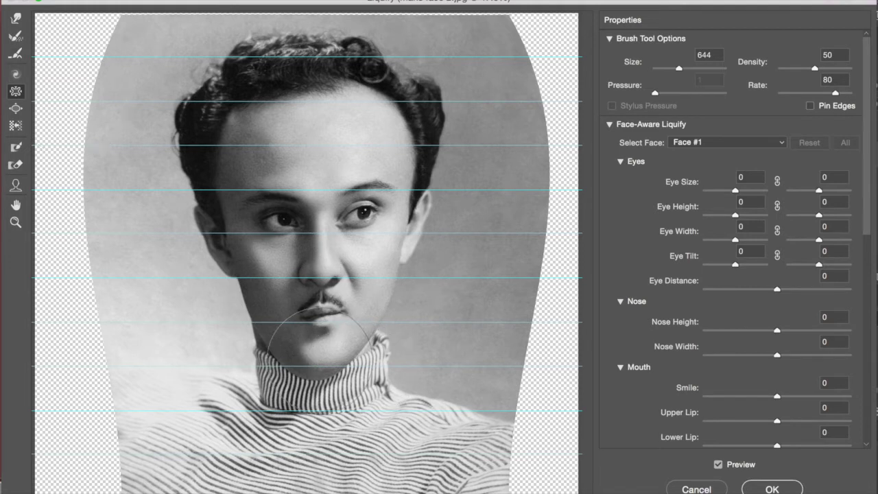
pyautogui.moveTo(322, 346); pyautogui.dragTo(321, 345)
pyautogui.press('w')
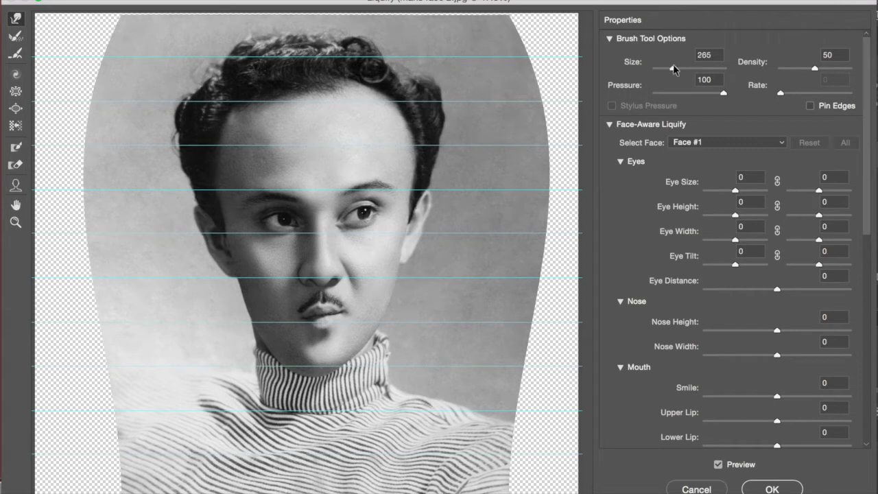
pyautogui.moveTo(301, 329)
pyautogui.mouseDown()
pyautogui.moveTo(295, 360)
pyautogui.moveTo(257, 346)
pyautogui.moveTo(267, 333)
pyautogui.mouseUp()
pyautogui.moveTo(381, 333)
pyautogui.mouseDown()
pyautogui.moveTo(394, 336)
pyautogui.moveTo(392, 285)
pyautogui.mouseUp()
pyautogui.moveTo(231, 309)
pyautogui.mouseDown()
pyautogui.moveTo(219, 324)
pyautogui.moveTo(254, 313)
pyautogui.moveTo(226, 295)
pyautogui.mouseUp()
# - Bloat both eyes larger, nudge the right eye up, and twirl each eye clockwise slightly
pyautogui.click(16, 107)
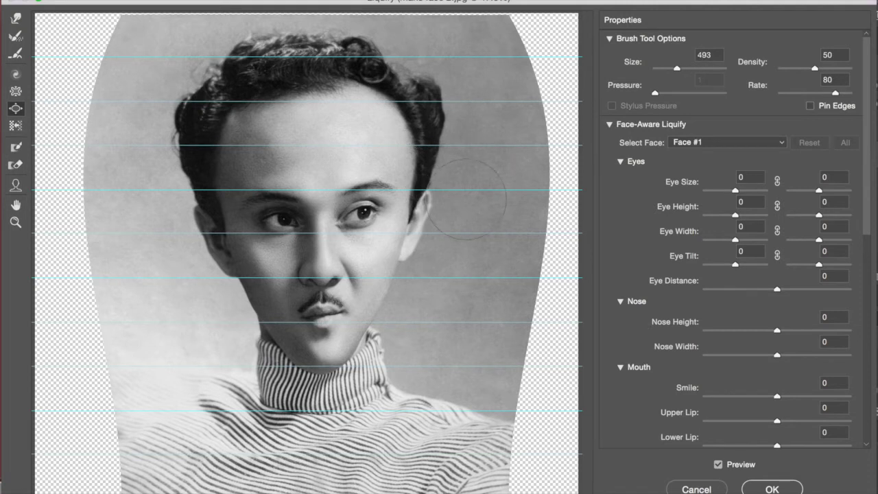
pyautogui.moveTo(365, 210); pyautogui.dragTo(365, 210)
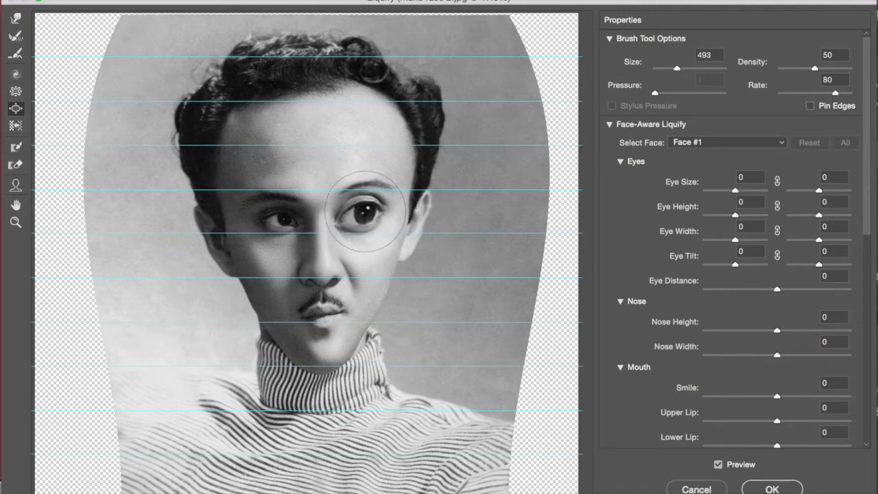
pyautogui.moveTo(282, 219); pyautogui.dragTo(282, 220)
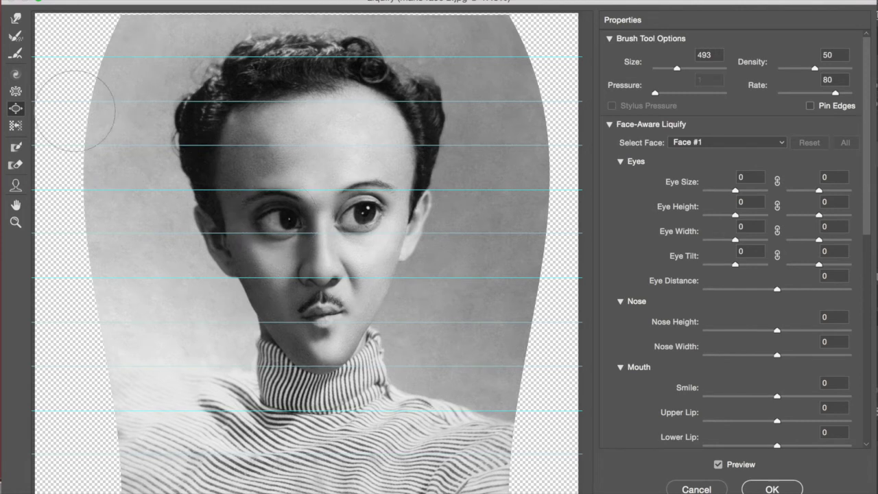
pyautogui.click(15, 18)
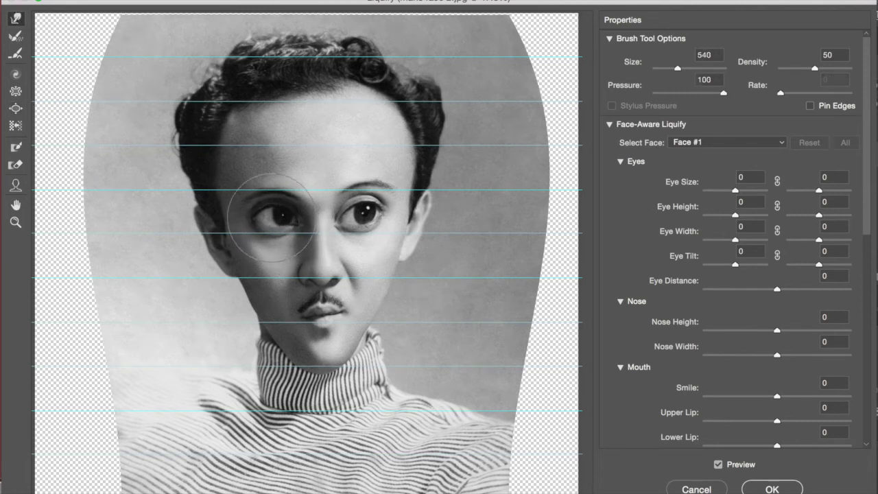
pyautogui.moveTo(366, 226); pyautogui.dragTo(370, 207)
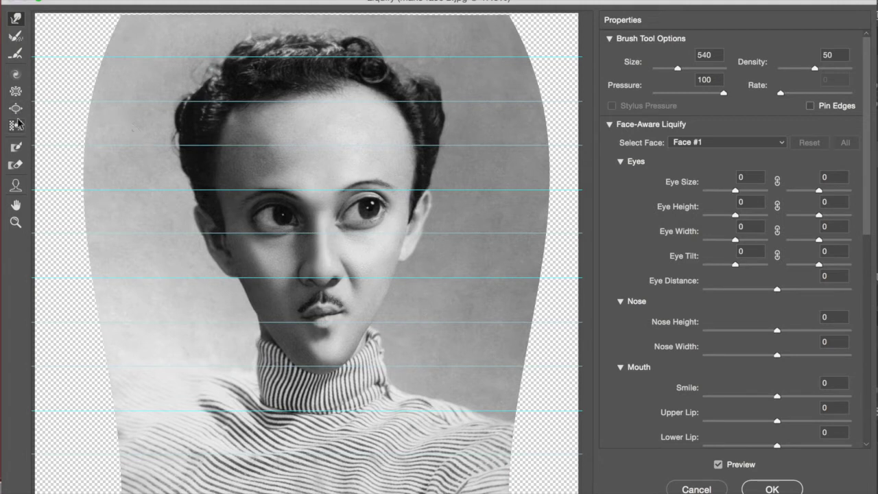
pyautogui.click(15, 74)
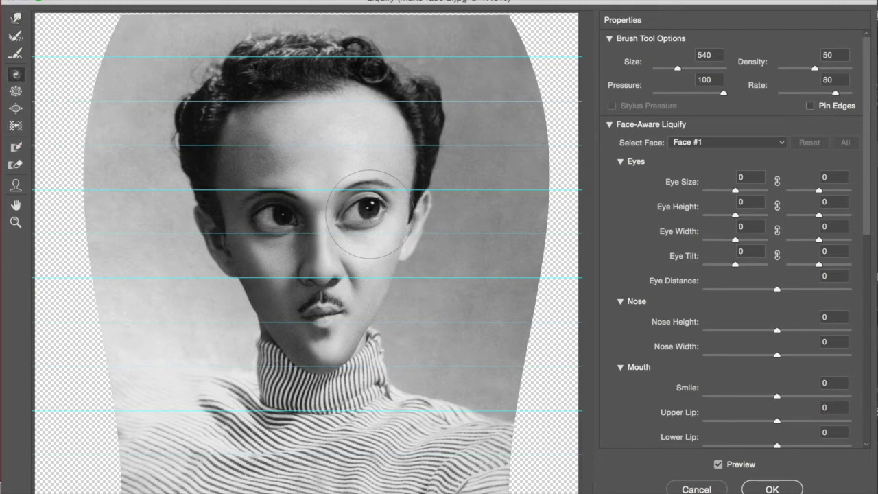
pyautogui.moveTo(369, 214); pyautogui.dragTo(369, 214)
pyautogui.moveTo(273, 215); pyautogui.dragTo(272, 215)
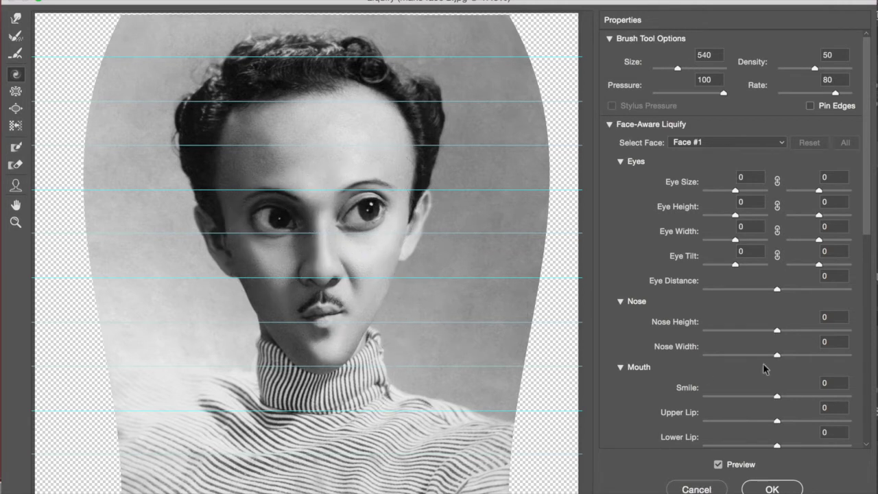
pyautogui.press('a')
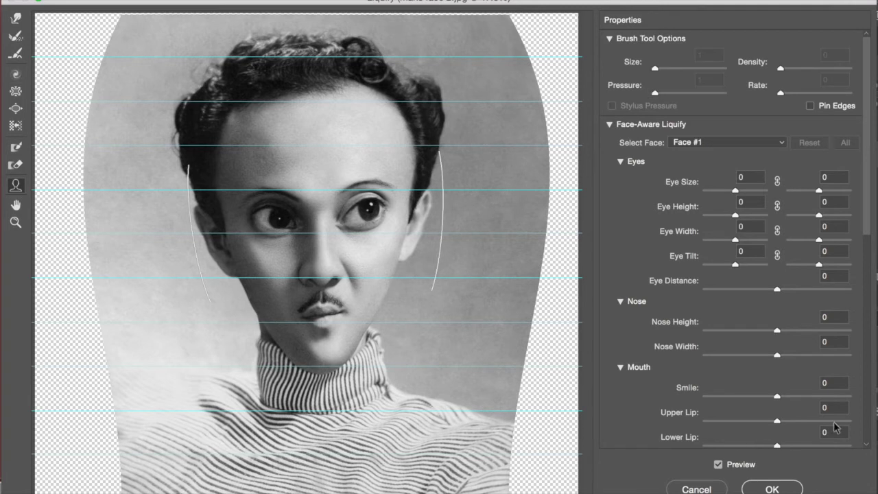
# - Set Smile 100, Upper Lip -7, Lower Lip -53, Eye Size, Height and Tilt 100, then apply
pyautogui.moveTo(777, 397); pyautogui.dragTo(868, 402)
pyautogui.moveTo(777, 424); pyautogui.dragTo(738, 447)
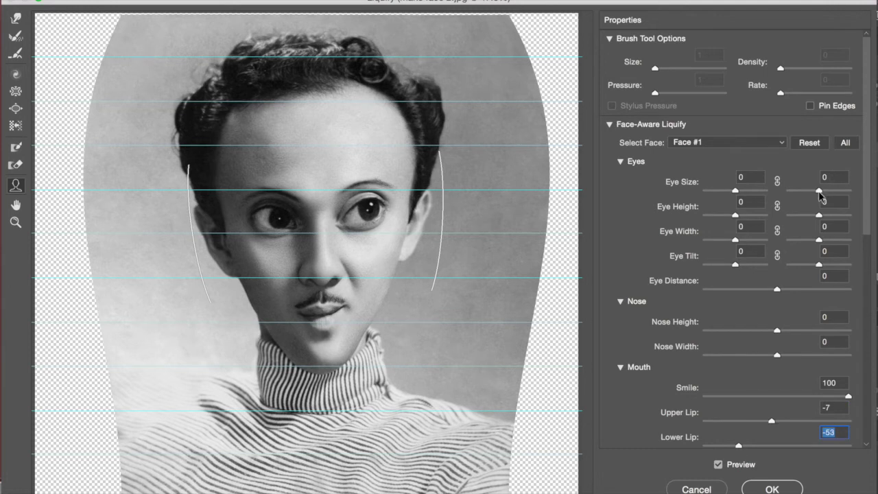
pyautogui.moveTo(819, 192); pyautogui.dragTo(873, 196)
pyautogui.moveTo(731, 193); pyautogui.dragTo(863, 218)
pyautogui.moveTo(739, 217); pyautogui.dragTo(789, 218)
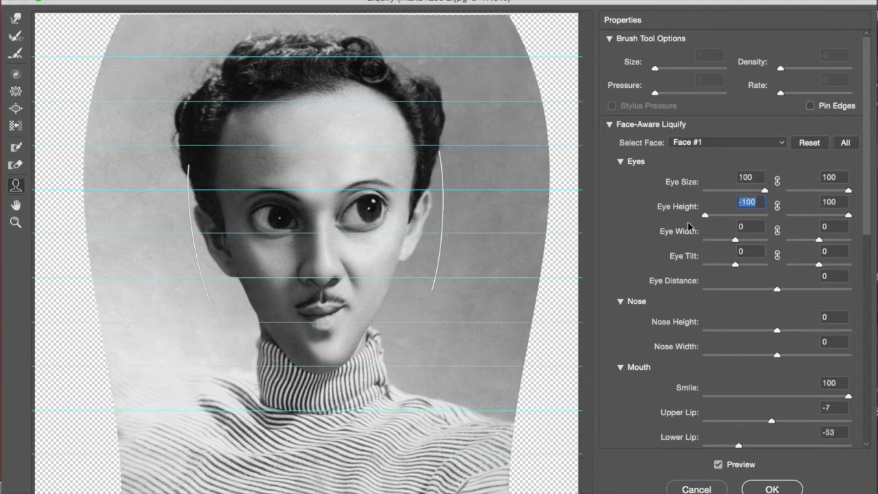
pyautogui.moveTo(819, 265); pyautogui.dragTo(857, 265)
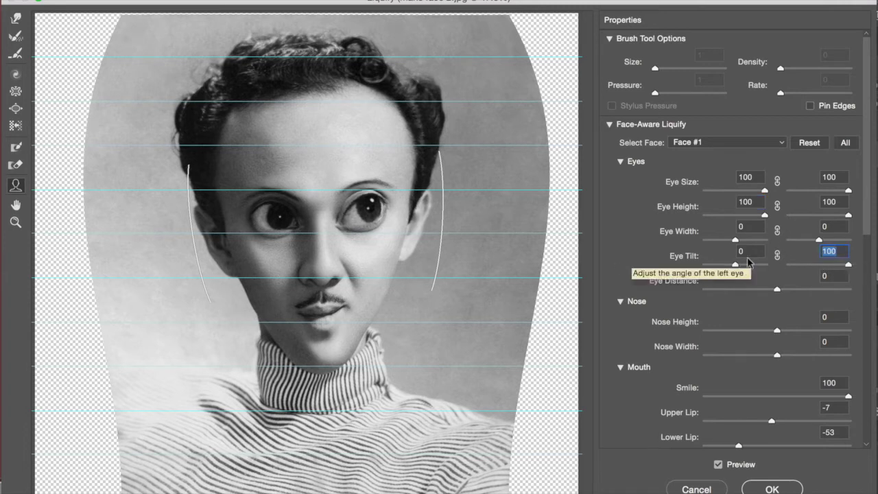
pyautogui.moveTo(735, 264); pyautogui.dragTo(783, 270)
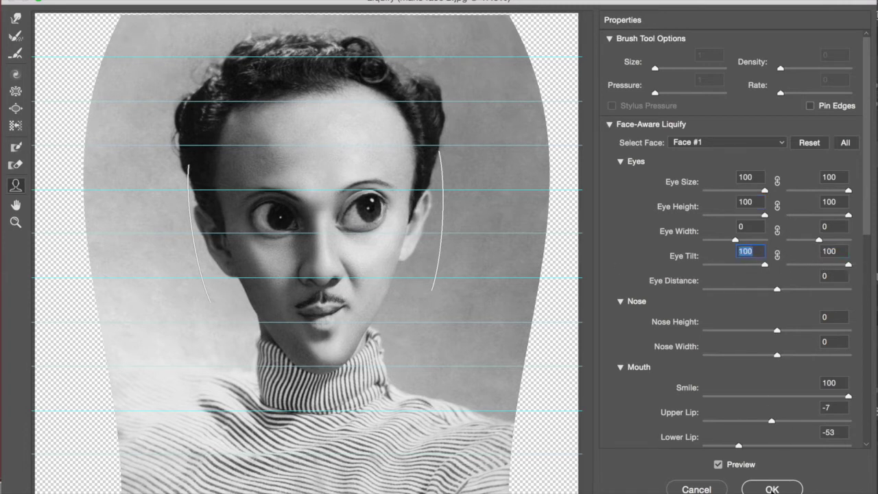
pyautogui.click(772, 490)
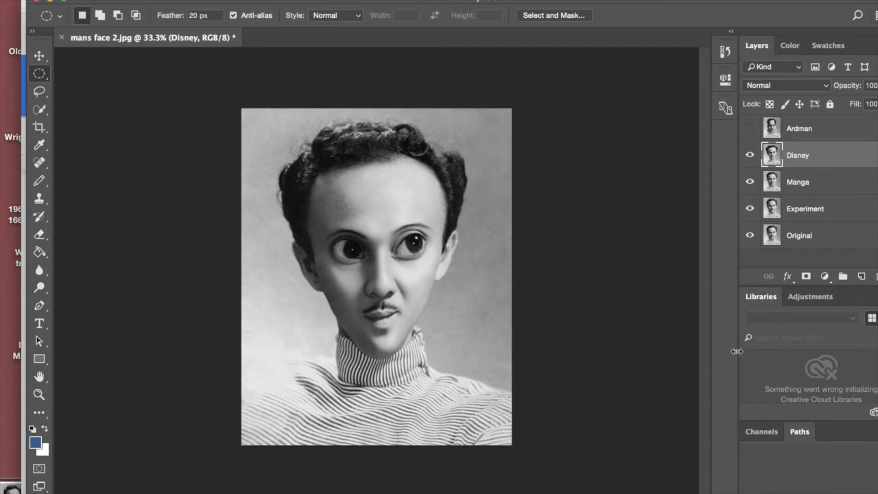
# - Hide the Disney layer, select Manga, and start an Edit > Transform > Distort
pyautogui.click(750, 156)
pyautogui.click(749, 155)
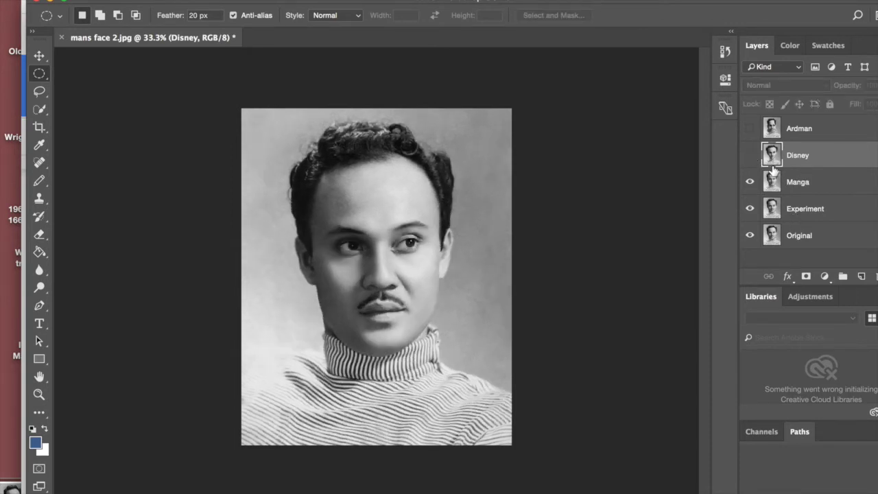
pyautogui.click(808, 186)
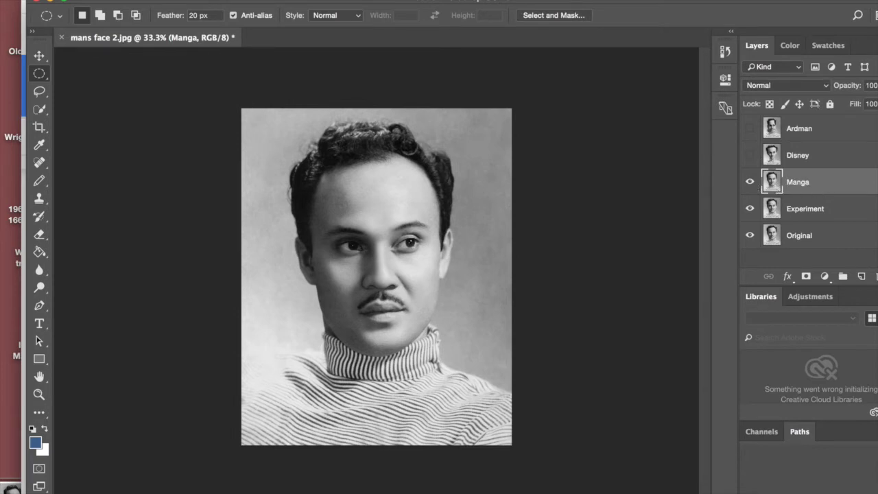
pyautogui.click(154, 0)
pyautogui.moveTo(186, 287)
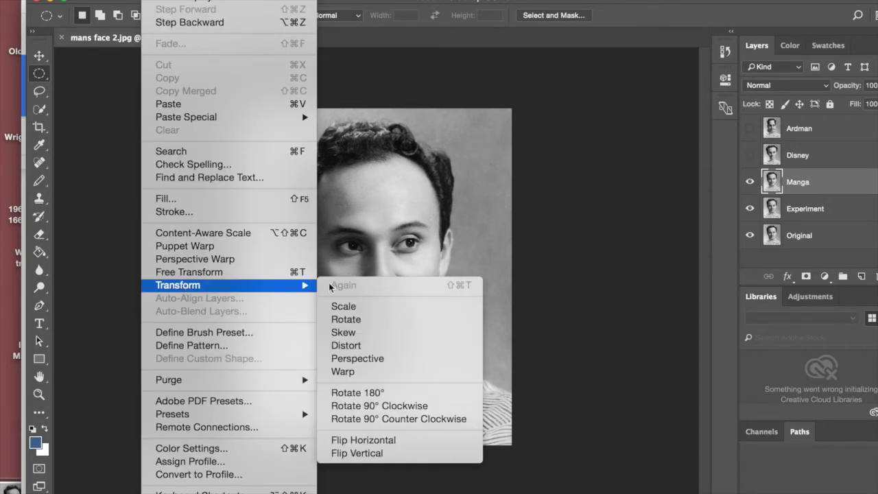
pyautogui.click(346, 345)
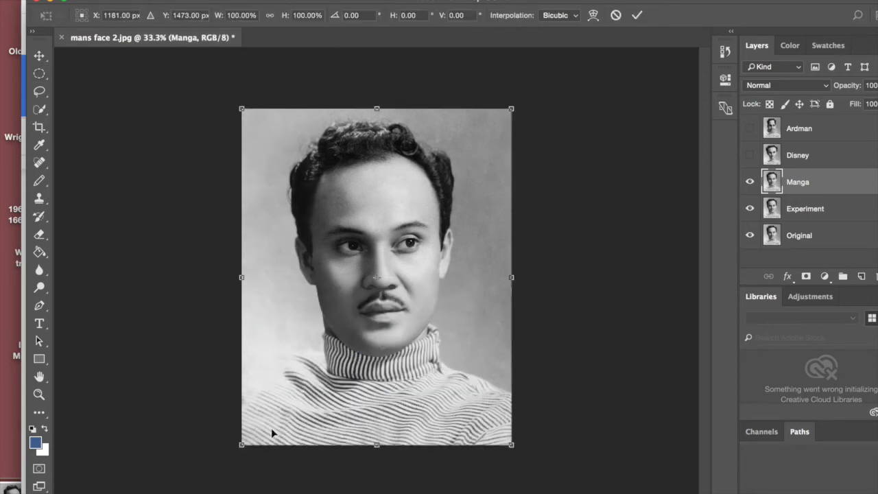
# - Pull the bottom corners in, stretch the bottom edge down, widen the left and top-right, and commit
pyautogui.moveTo(241, 445); pyautogui.dragTo(274, 402)
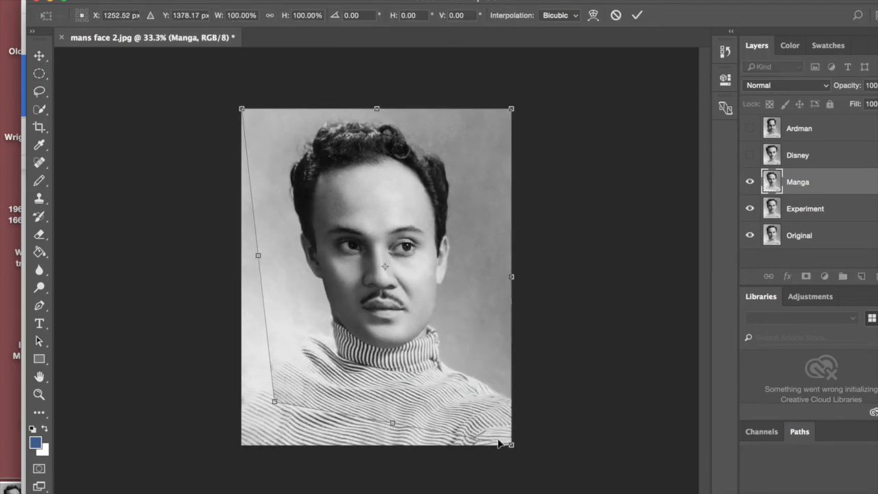
pyautogui.moveTo(511, 445); pyautogui.dragTo(434, 414)
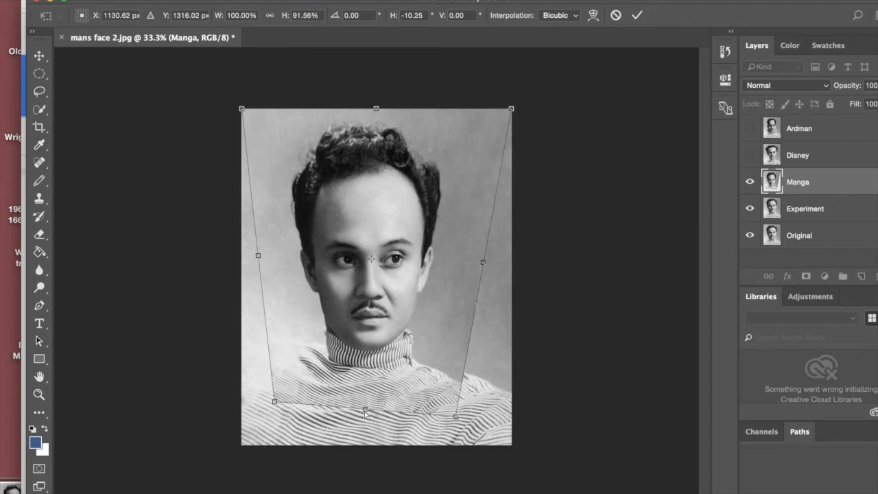
pyautogui.moveTo(366, 411); pyautogui.dragTo(376, 453)
pyautogui.moveTo(263, 279); pyautogui.dragTo(252, 277)
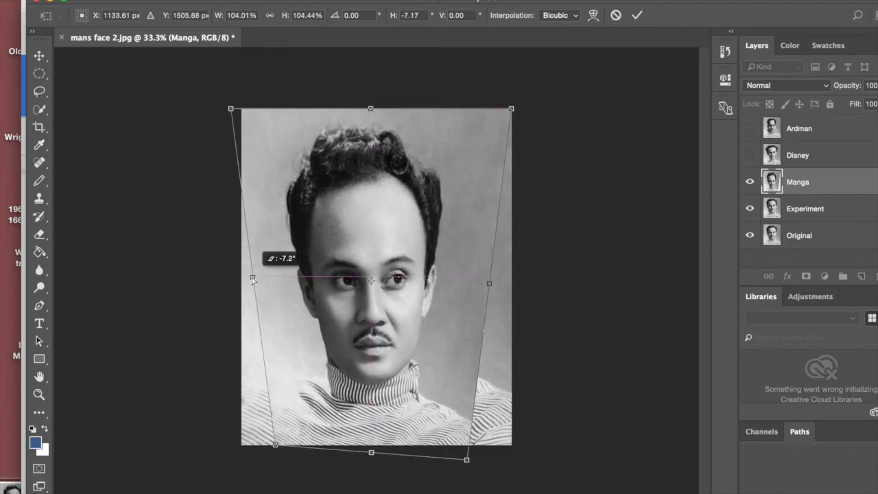
pyautogui.moveTo(512, 112); pyautogui.dragTo(537, 109)
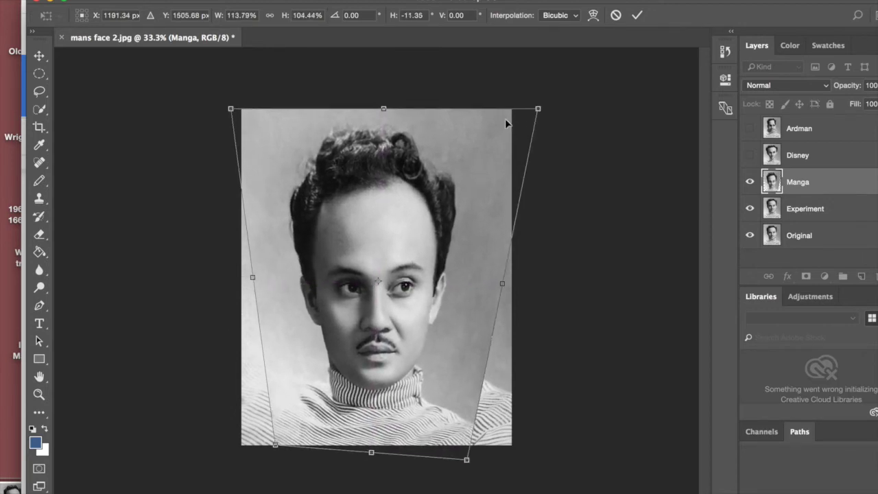
pyautogui.click(637, 16)
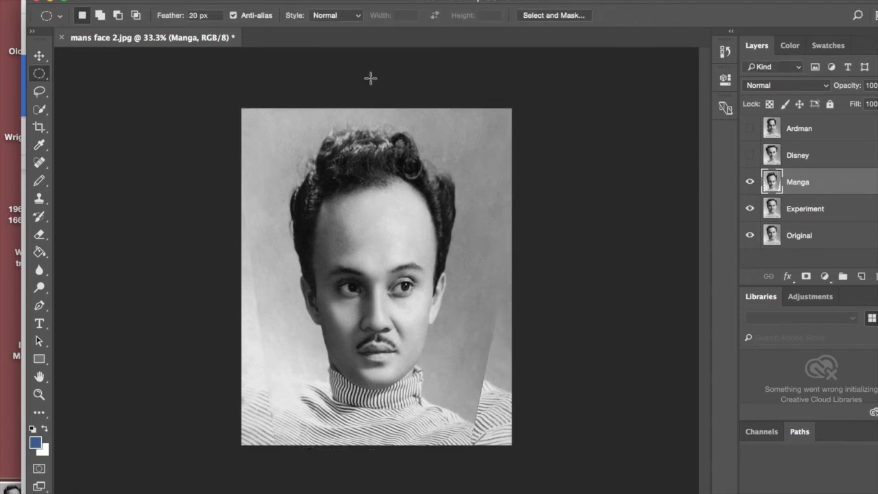
# - Slim the Manga face's jaw and chin with Liquify's Forward Warp
pyautogui.click(336, 1)
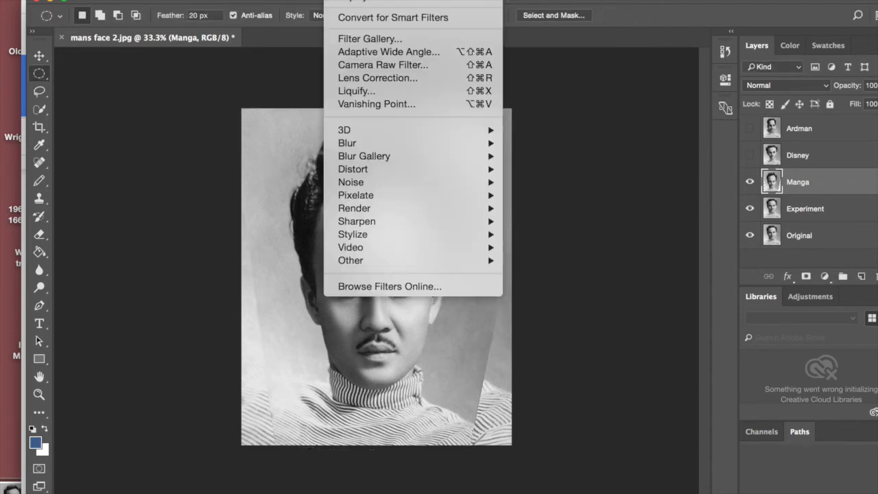
pyautogui.click(355, 92)
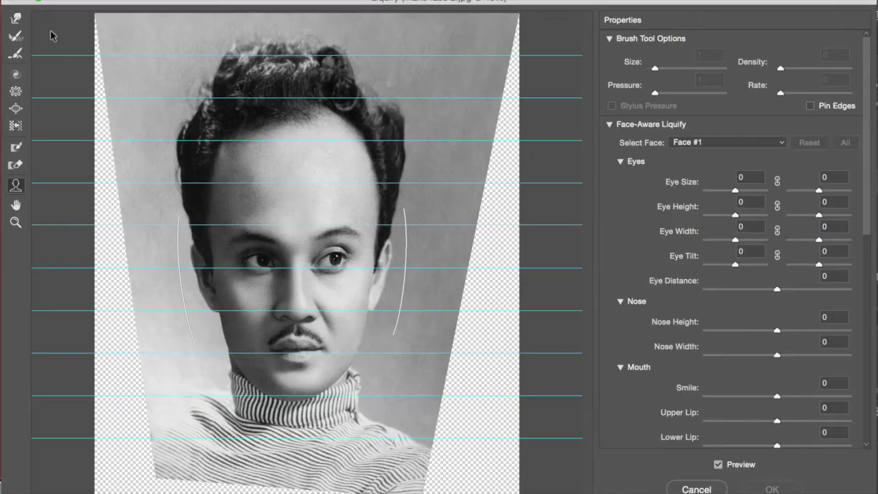
pyautogui.click(15, 19)
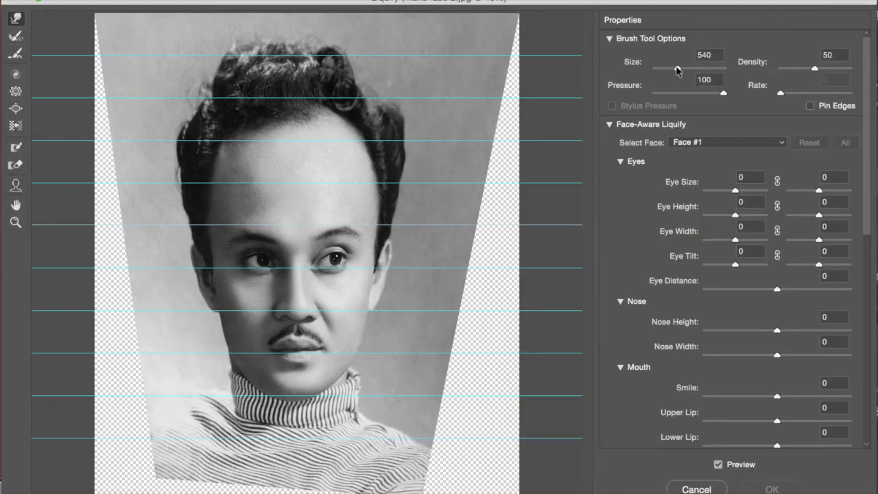
pyautogui.moveTo(374, 371)
pyautogui.mouseDown()
pyautogui.moveTo(388, 364)
pyautogui.moveTo(364, 347)
pyautogui.moveTo(360, 319)
pyautogui.moveTo(337, 402)
pyautogui.moveTo(295, 404)
pyautogui.mouseUp()
pyautogui.moveTo(196, 373)
pyautogui.mouseDown()
pyautogui.moveTo(239, 376)
pyautogui.moveTo(237, 364)
pyautogui.moveTo(199, 350)
pyautogui.moveTo(239, 355)
pyautogui.mouseUp()
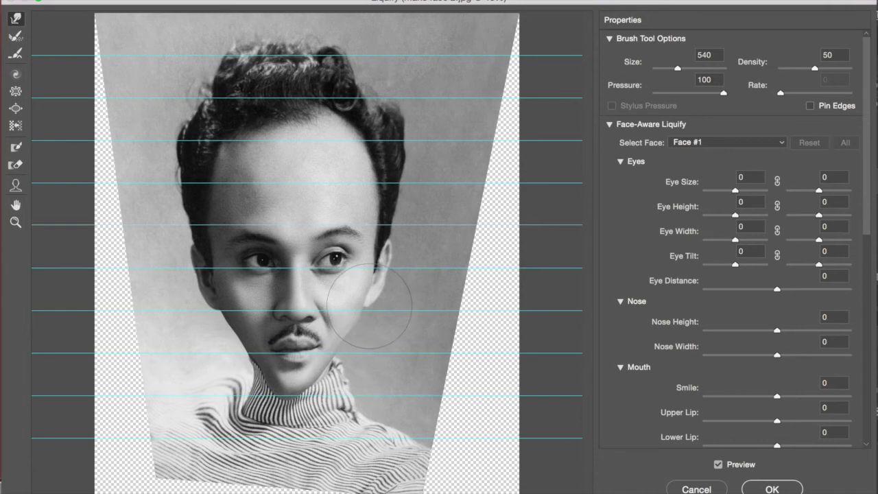
pyautogui.moveTo(245, 354)
pyautogui.mouseDown()
pyautogui.moveTo(285, 371)
pyautogui.moveTo(297, 398)
pyautogui.mouseUp()
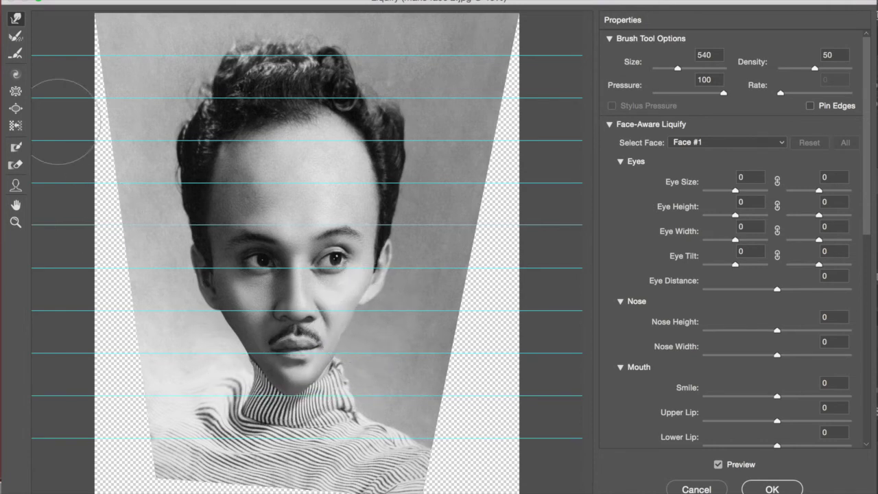
# - Pucker the mouth and moustache smaller, apply the Liquify, and select an oval around one eye
pyautogui.click(16, 91)
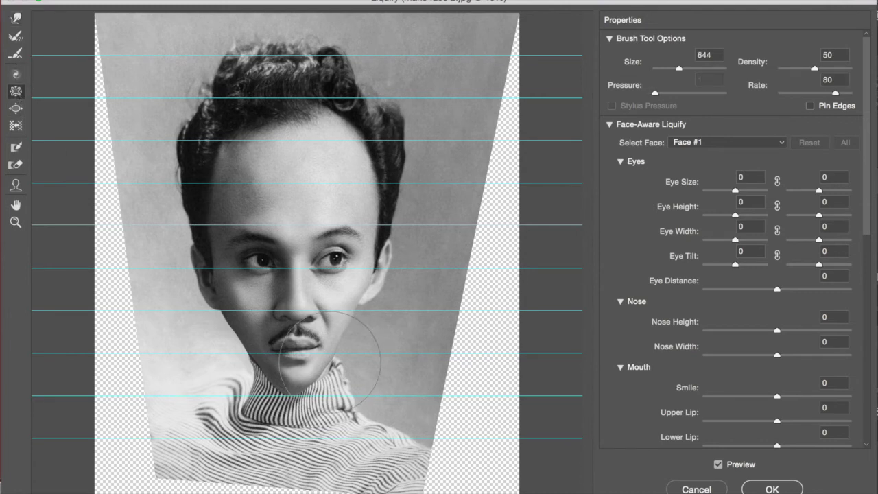
pyautogui.moveTo(299, 343)
pyautogui.mouseDown()
pyautogui.moveTo(299, 302)
pyautogui.moveTo(302, 333)
pyautogui.mouseUp()
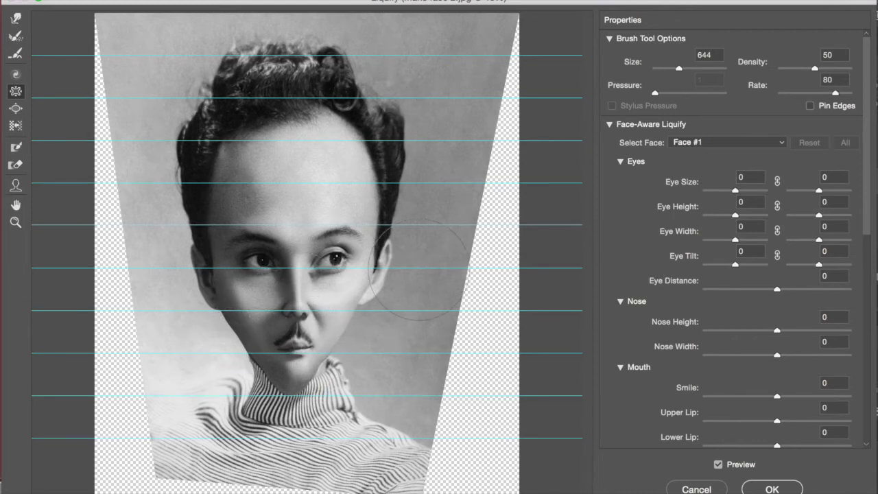
pyautogui.click(770, 489)
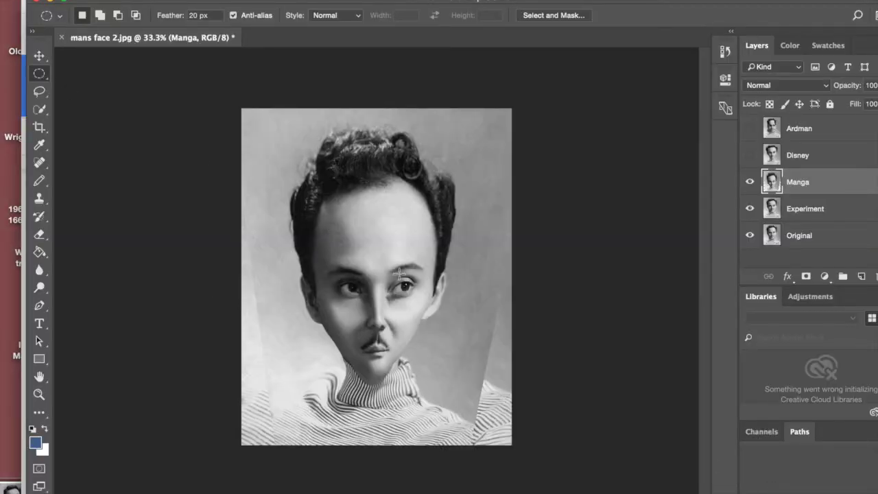
pyautogui.moveTo(383, 266); pyautogui.dragTo(432, 311)
# - Select an oval around the left-hand eye, then copy and paste it onto a new layer named eye
pyautogui.moveTo(336, 264); pyautogui.dragTo(371, 303)
pyautogui.click(154, 1)
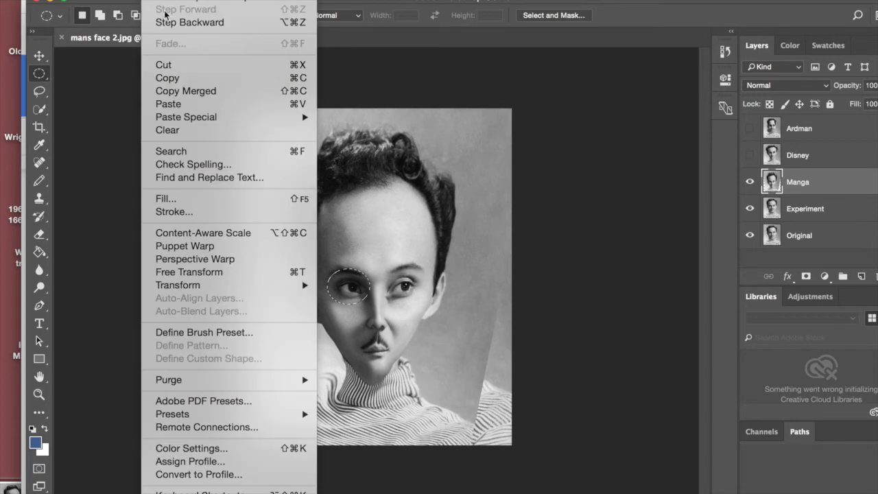
pyautogui.click(167, 78)
pyautogui.click(154, 1)
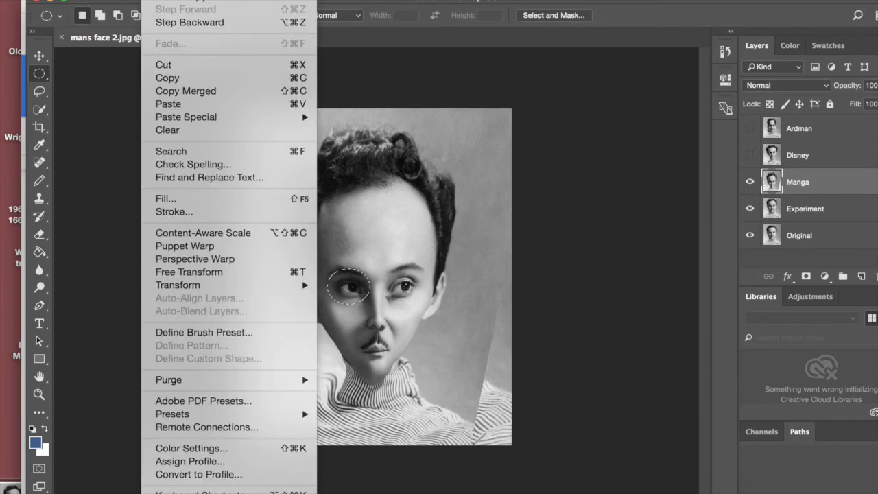
pyautogui.click(177, 104)
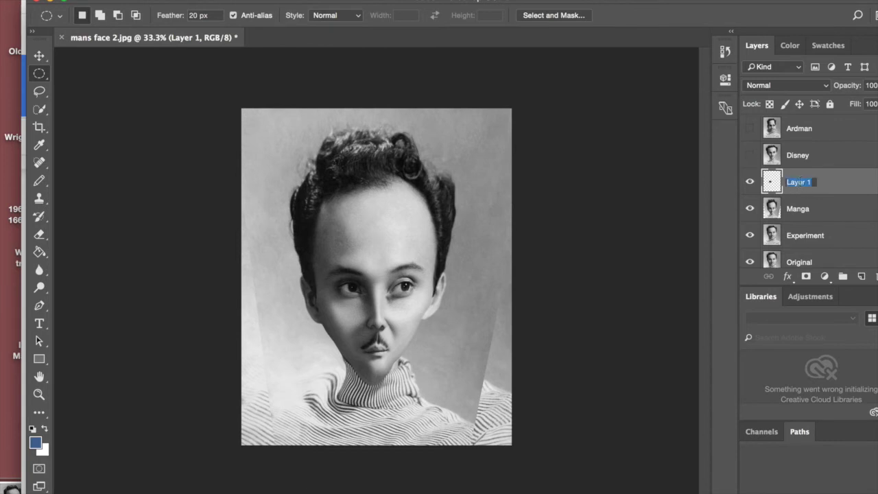
pyautogui.write('eye')
pyautogui.press('Return')
# - Free Transform the eye to about 167% width and 202.65% height, tilt slightly, and commit
pyautogui.click(39, 56)
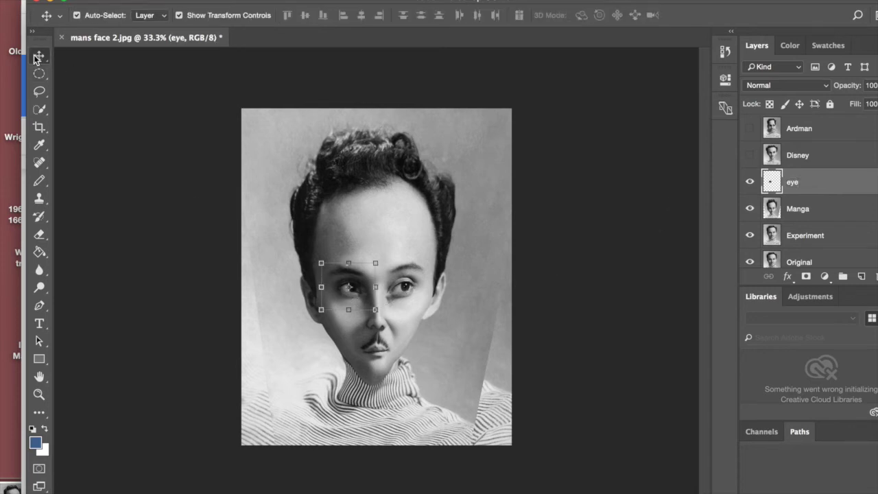
pyautogui.moveTo(321, 263); pyautogui.dragTo(269, 236)
pyautogui.moveTo(376, 310); pyautogui.dragTo(402, 359)
pyautogui.moveTo(340, 322); pyautogui.dragTo(336, 301)
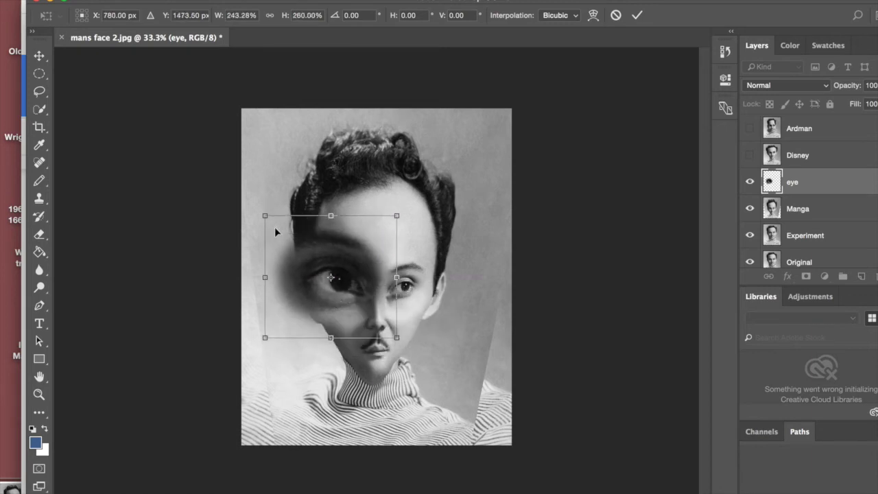
pyautogui.moveTo(266, 216); pyautogui.dragTo(293, 232)
pyautogui.moveTo(407, 286); pyautogui.dragTo(383, 285)
pyautogui.moveTo(339, 337); pyautogui.dragTo(338, 326)
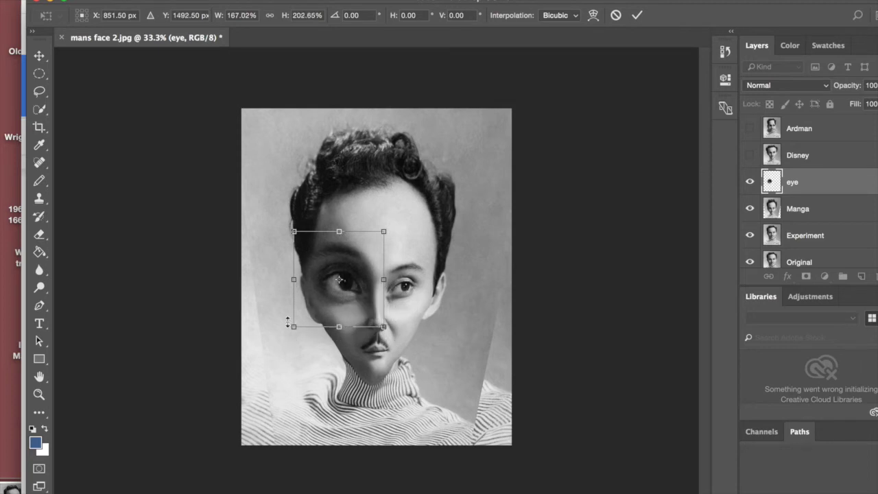
pyautogui.moveTo(288, 317); pyautogui.dragTo(285, 330)
pyautogui.moveTo(332, 303); pyautogui.dragTo(337, 316)
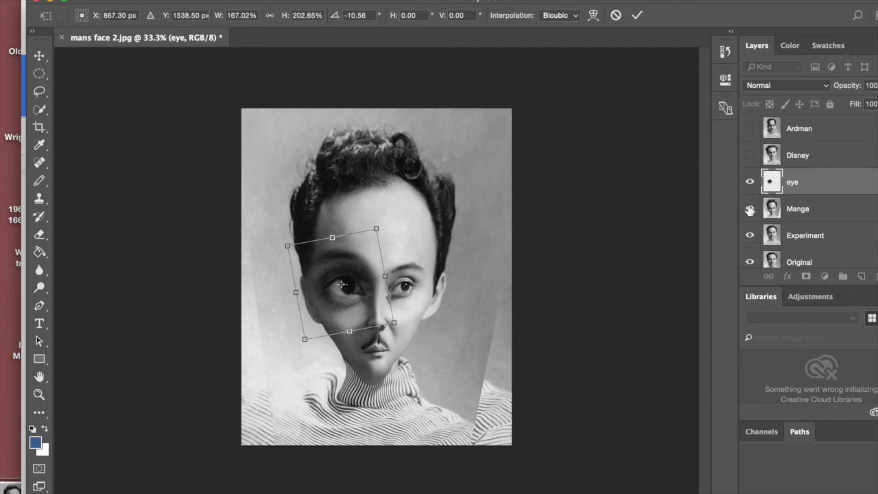
pyautogui.click(636, 16)
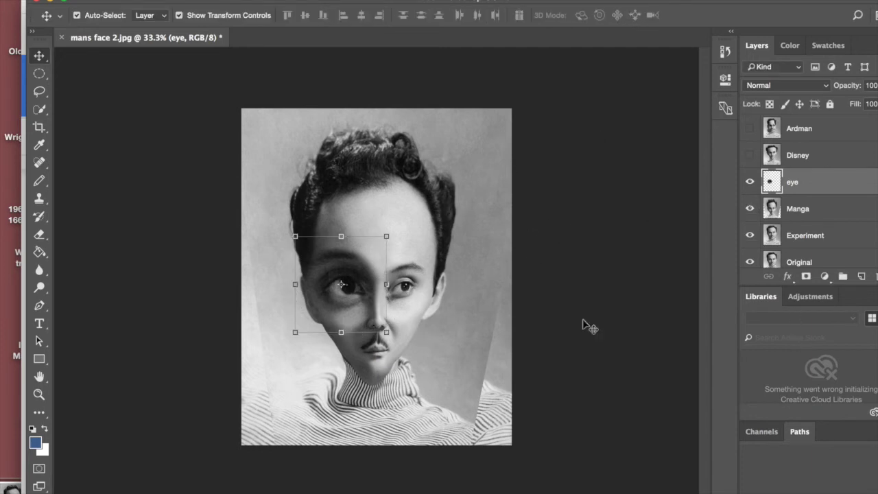
# - Hide the Original layer, keep Manga visible, and make Manga the active layer
pyautogui.click(749, 209)
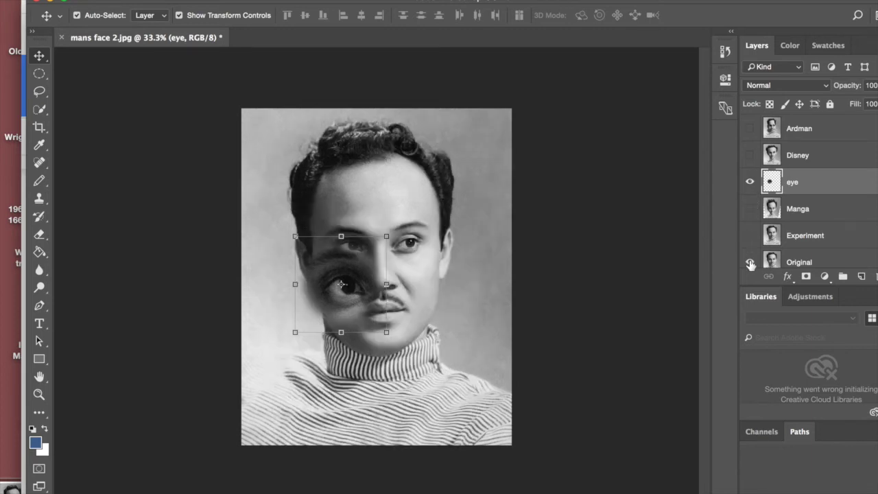
pyautogui.click(750, 262)
pyautogui.click(750, 208)
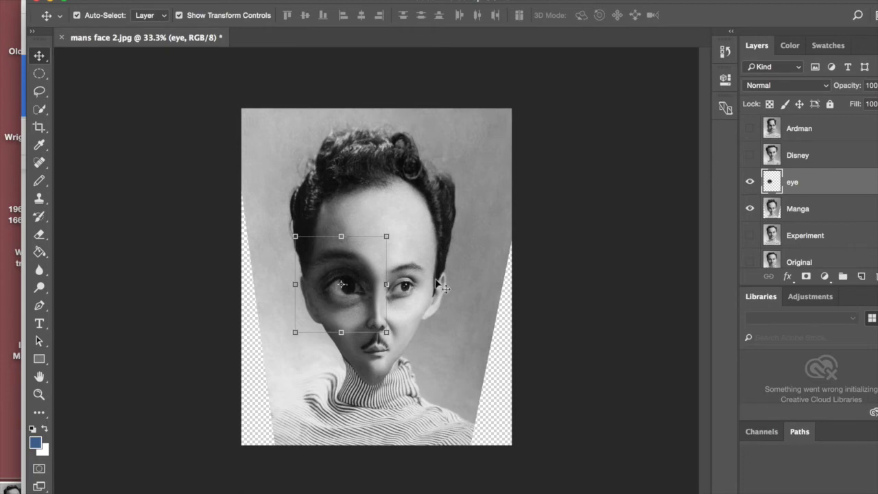
pyautogui.click(796, 209)
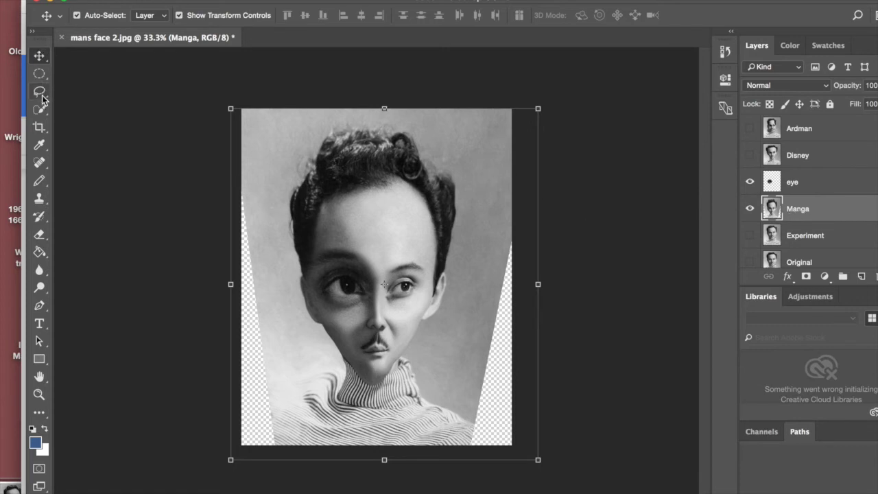
# - Select an oval around the right eye, copy and paste it onto a new layer named eye r
pyautogui.click(39, 74)
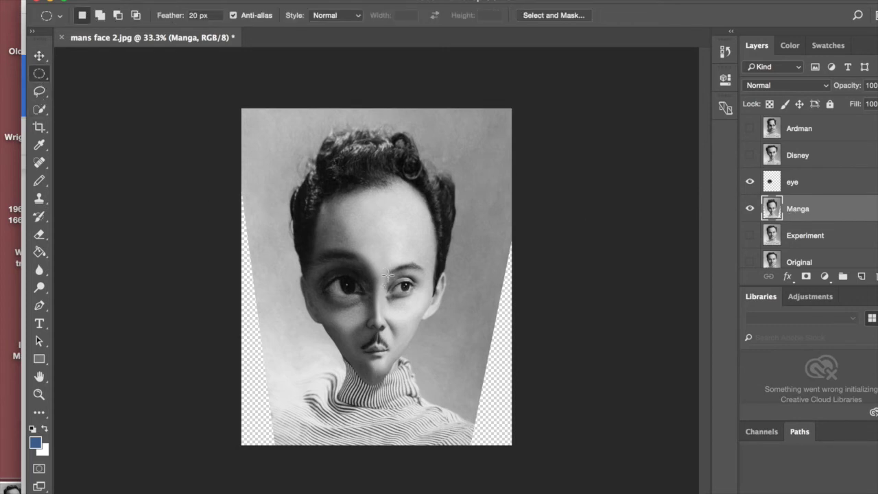
pyautogui.moveTo(382, 271); pyautogui.dragTo(426, 312)
pyautogui.click(157, 1)
pyautogui.click(168, 77)
pyautogui.click(161, 1)
pyautogui.click(169, 104)
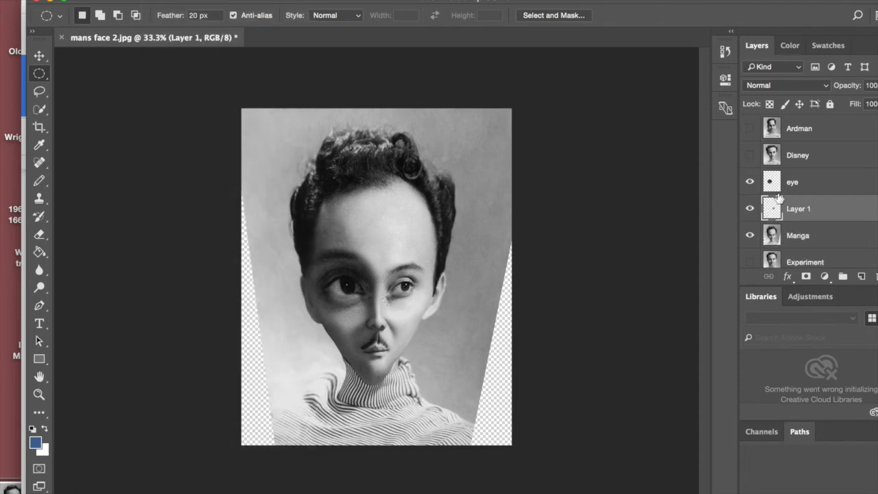
pyautogui.doubleClick(799, 208)
pyautogui.write('eye r')
pyautogui.press('Return')
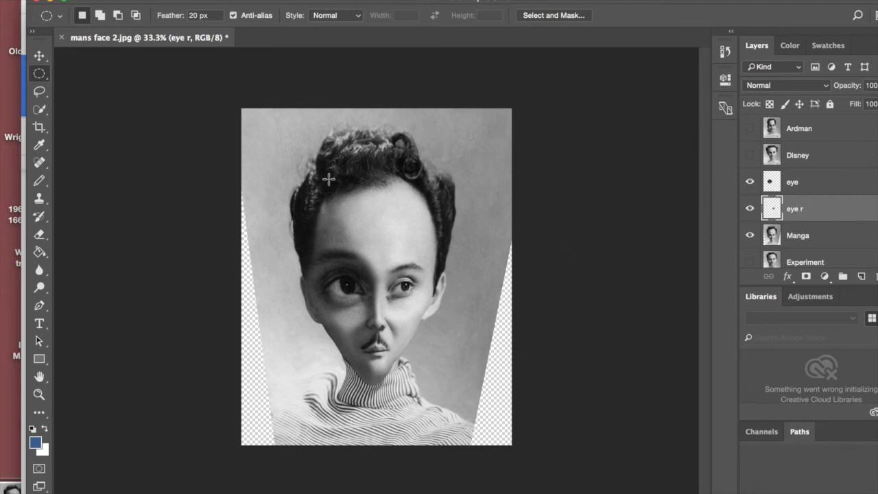
# - Free Transform the eye r copy to 161.12% × 158.79%, tilted -4.78°
pyautogui.click(39, 56)
pyautogui.moveTo(374, 263); pyautogui.dragTo(357, 249)
pyautogui.moveTo(430, 317)
pyautogui.mouseDown()
pyautogui.moveTo(446, 326)
pyautogui.moveTo(422, 308)
pyautogui.mouseUp()
pyautogui.moveTo(466, 253); pyautogui.dragTo(478, 227)
pyautogui.moveTo(421, 301)
pyautogui.mouseDown()
pyautogui.moveTo(427, 282)
pyautogui.moveTo(417, 291)
pyautogui.mouseUp()
pyautogui.moveTo(449, 245); pyautogui.dragTo(458, 236)
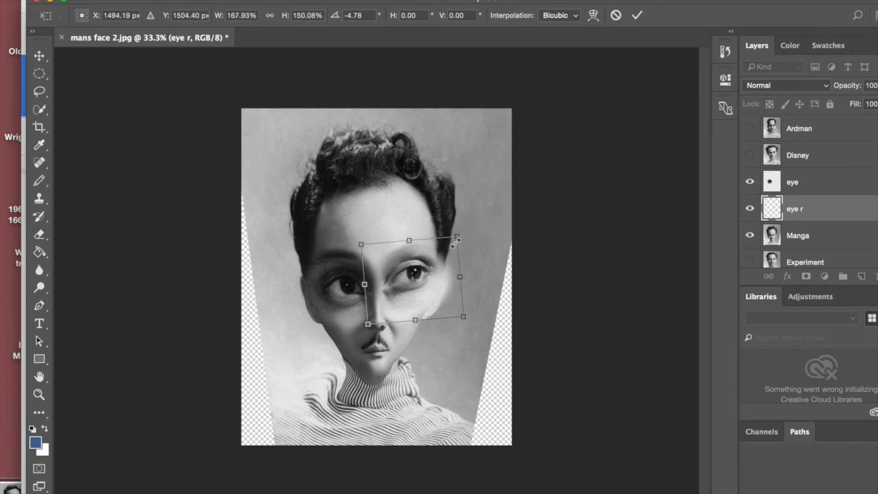
pyautogui.moveTo(459, 316); pyautogui.dragTo(460, 321)
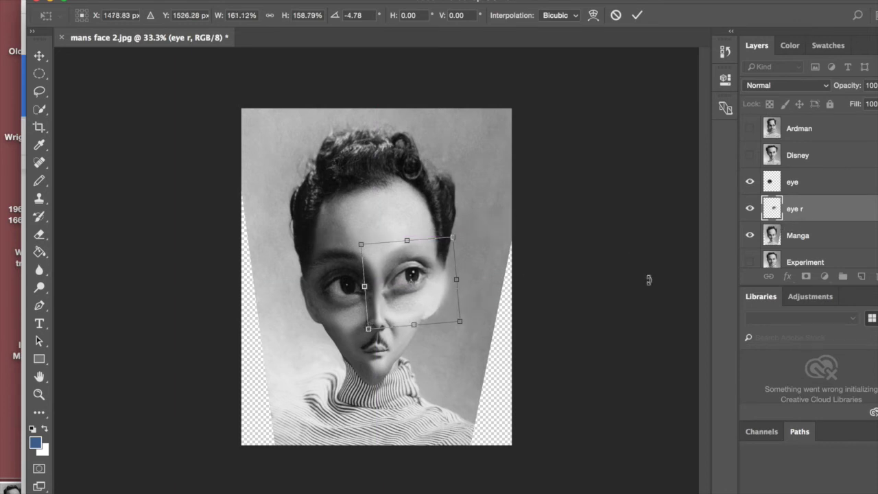
# - Commit eye r, then rotate the left eye about 13° and move it up and left
pyautogui.click(636, 15)
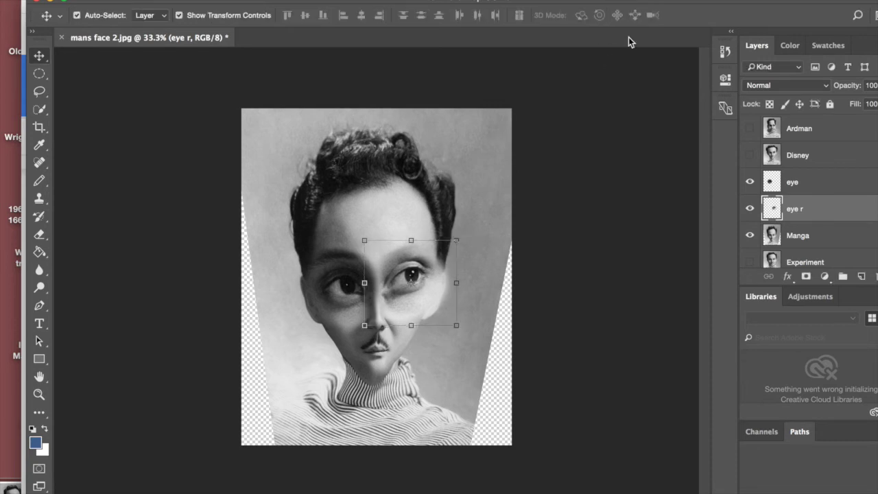
pyautogui.click(328, 288)
pyautogui.moveTo(283, 236); pyautogui.dragTo(297, 223)
pyautogui.moveTo(354, 275); pyautogui.dragTo(345, 266)
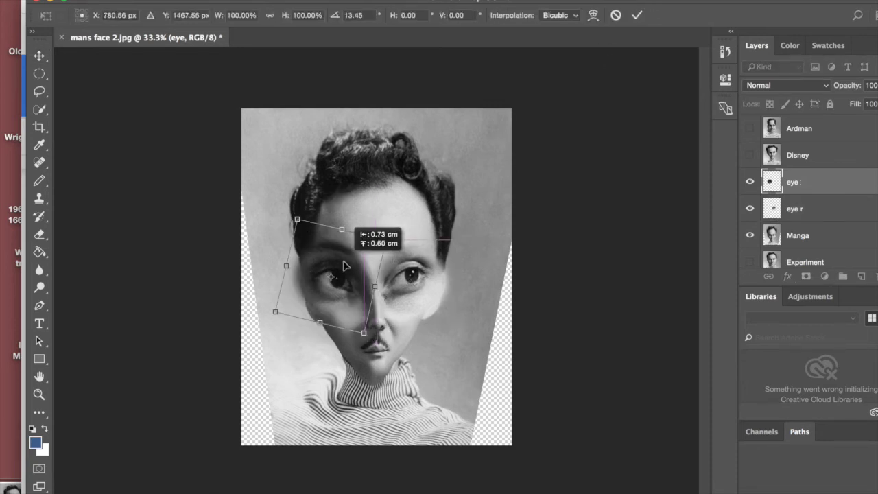
pyautogui.click(637, 15)
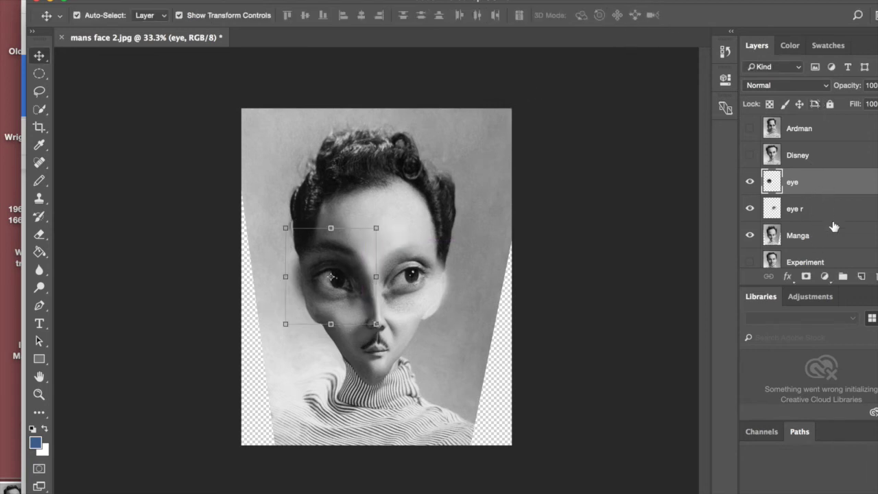
# - Merge the eye layer down into eye r
pyautogui.click(226, 0)
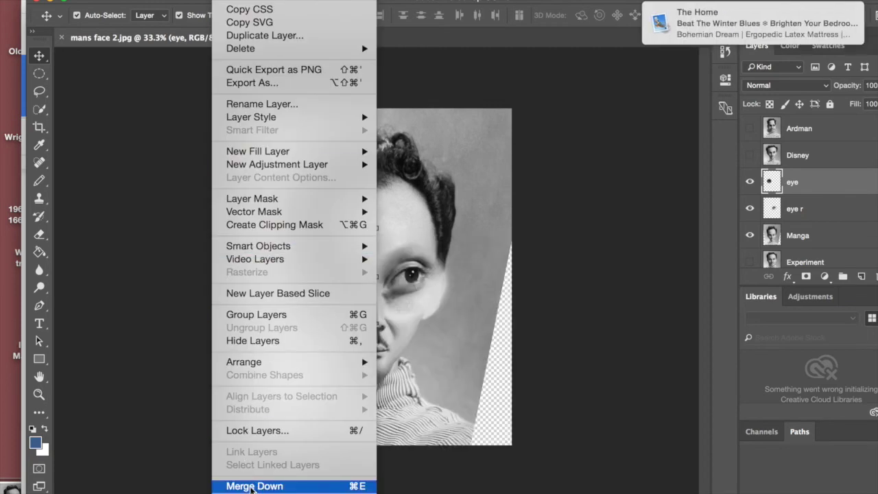
pyautogui.click(252, 485)
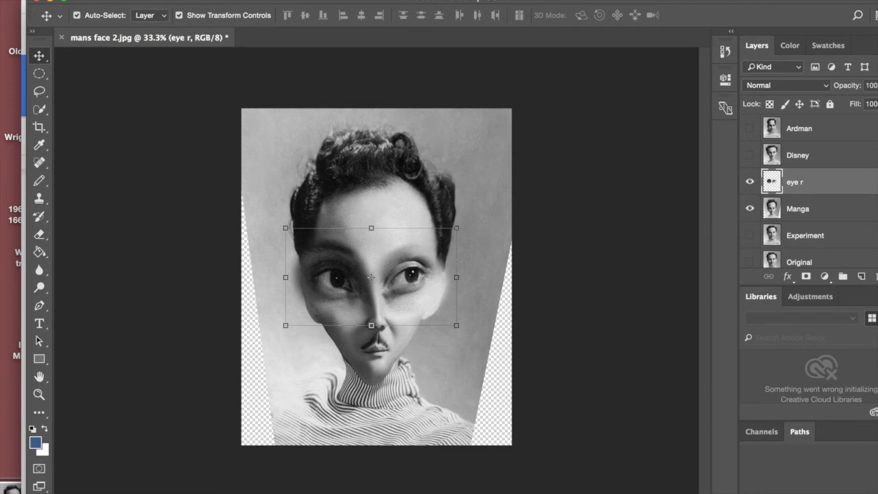
pyautogui.click(226, 0)
# - Merge eye r into Manga, hide Manga, and show and select the Experiment layer
pyautogui.click(255, 484)
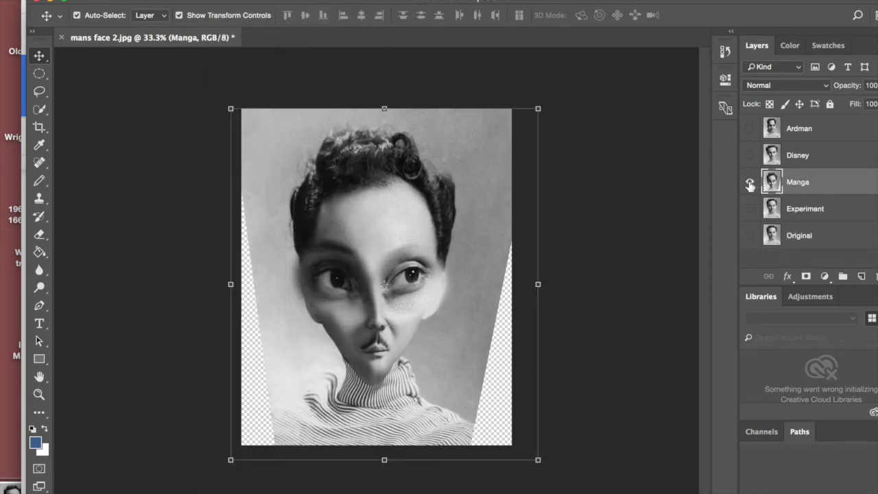
pyautogui.click(750, 184)
pyautogui.click(750, 210)
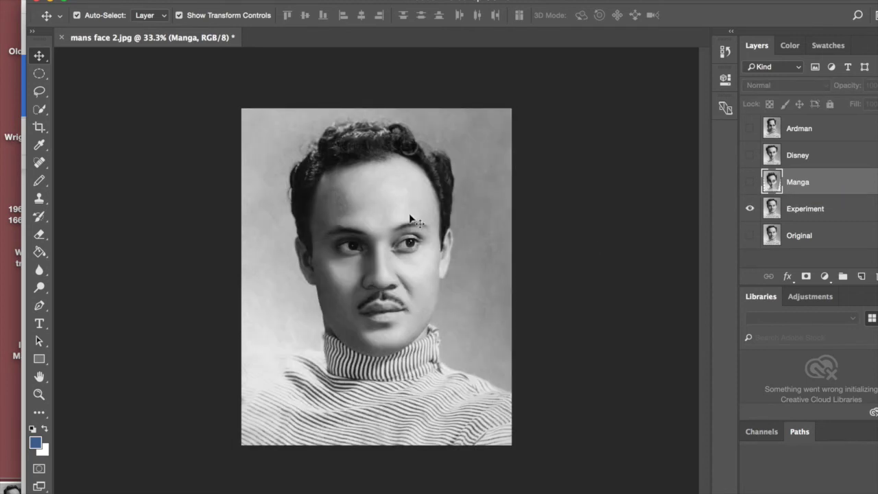
pyautogui.click(339, 0)
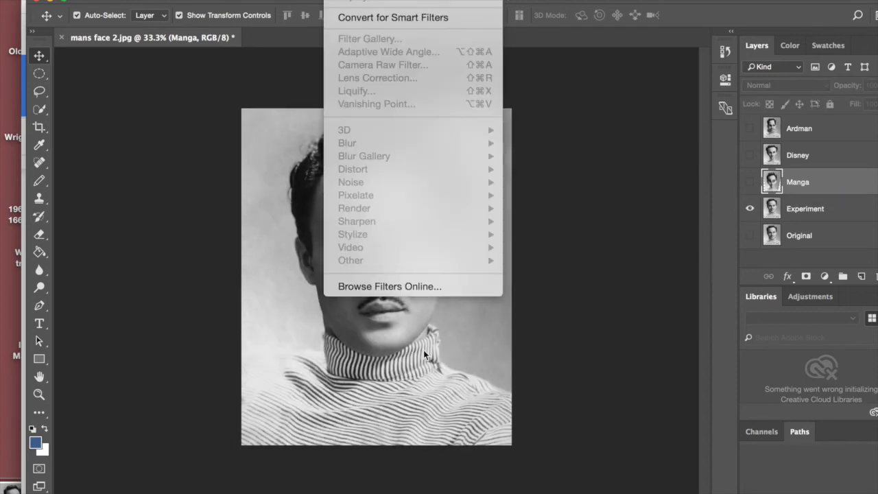
pyautogui.click(415, 375)
pyautogui.click(828, 211)
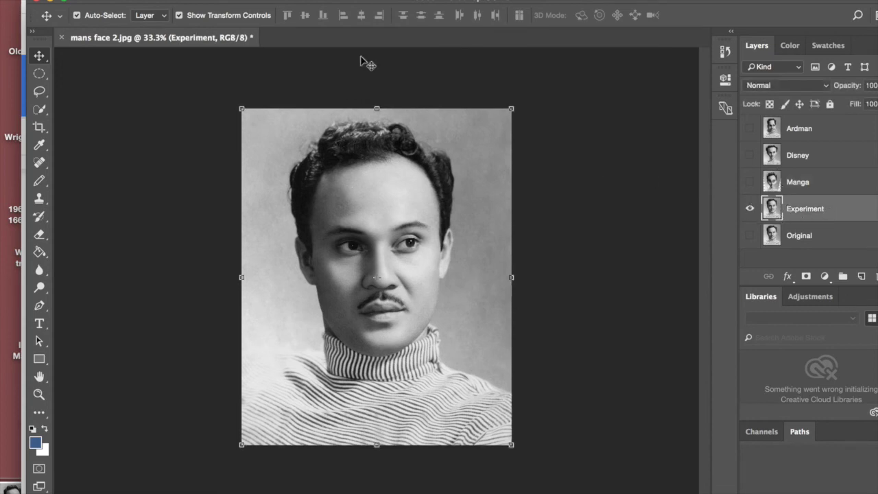
# - Open the Filter Gallery fitted to the face and preview Colored Pencil and Cutout with more levels
pyautogui.click(356, 1)
pyautogui.click(359, 38)
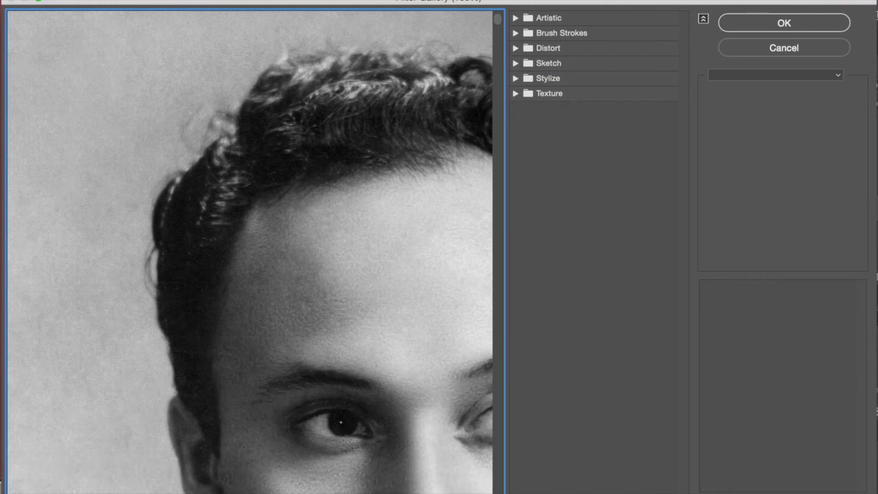
pyautogui.press('super+0')
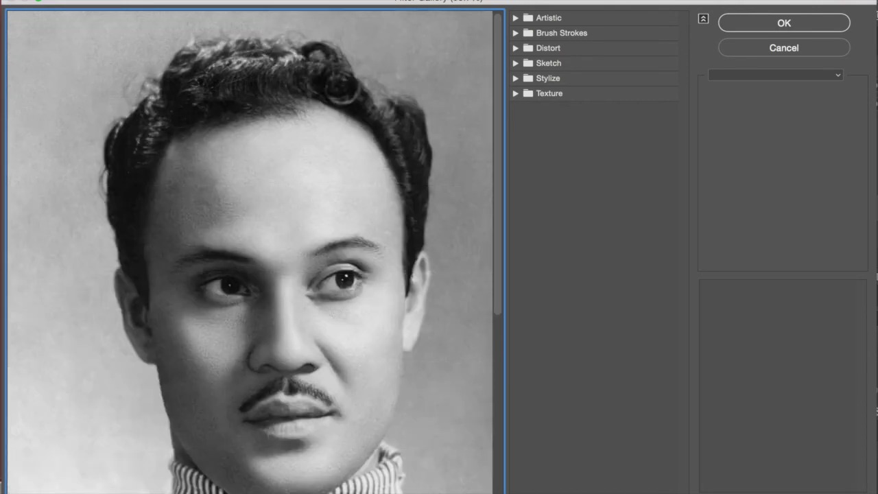
pyautogui.click(549, 18)
pyautogui.click(535, 41)
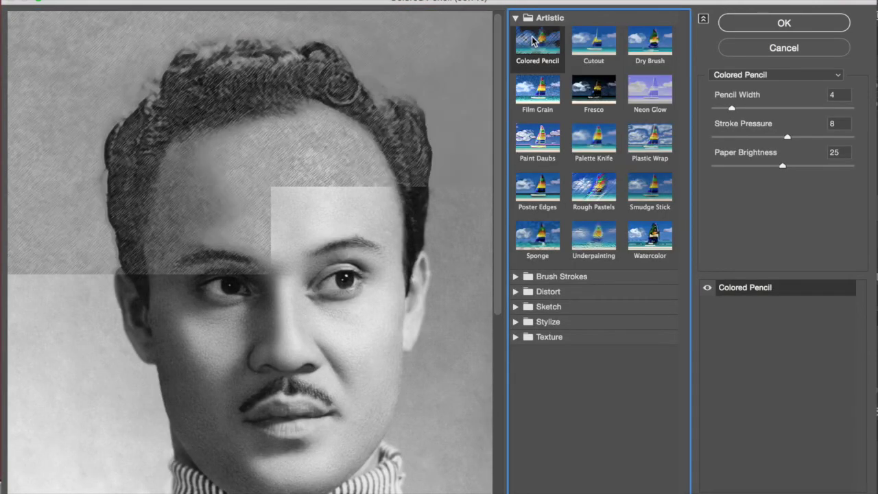
pyautogui.click(594, 42)
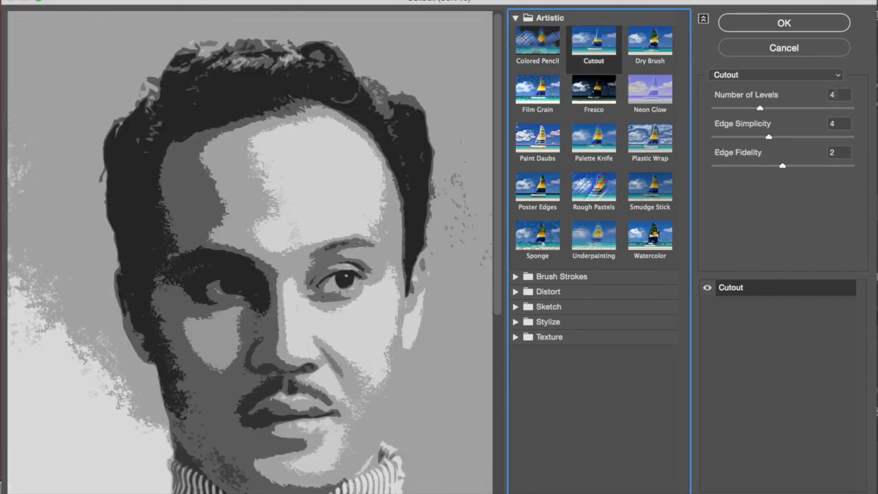
pyautogui.moveTo(759, 109); pyautogui.dragTo(779, 109)
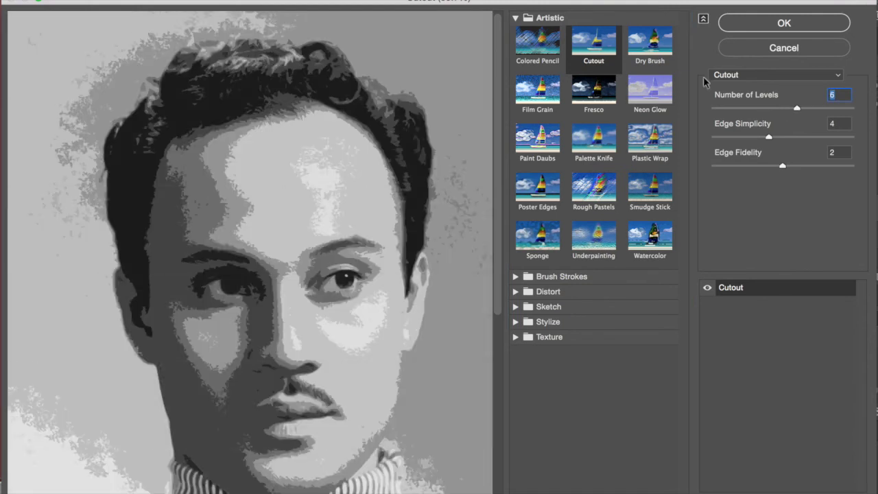
# - Preview Dry Brush through Plastic Wrap, then settle on the Palette Knife filter
pyautogui.click(650, 51)
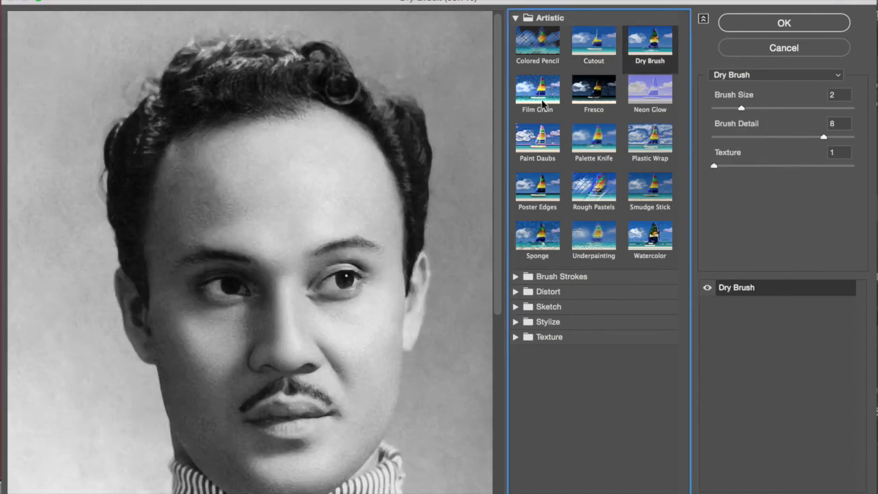
pyautogui.click(549, 101)
pyautogui.click(593, 93)
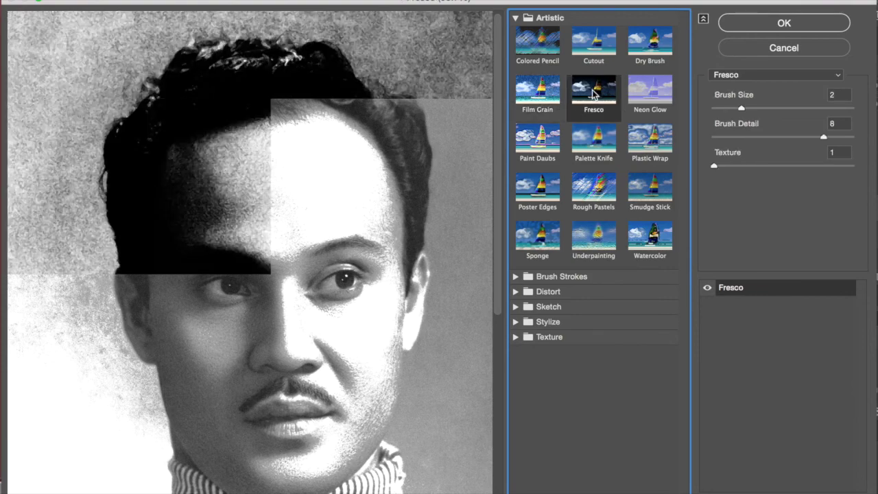
pyautogui.click(647, 91)
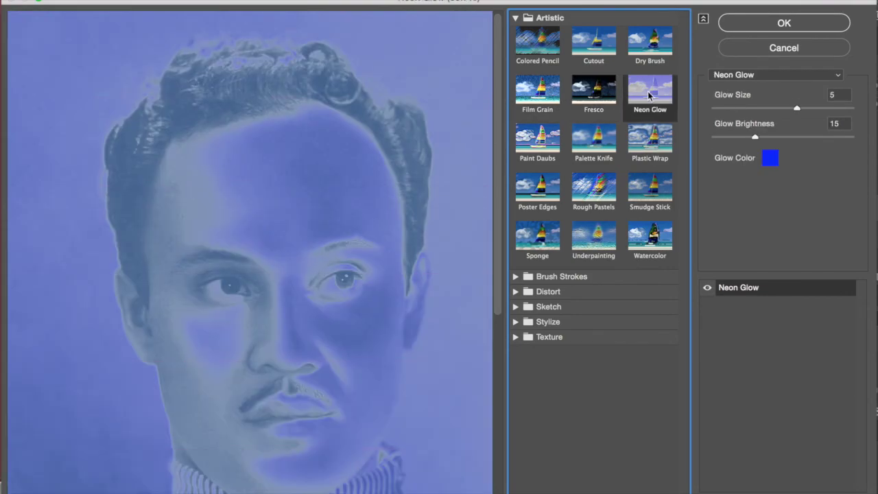
pyautogui.click(540, 141)
pyautogui.click(594, 138)
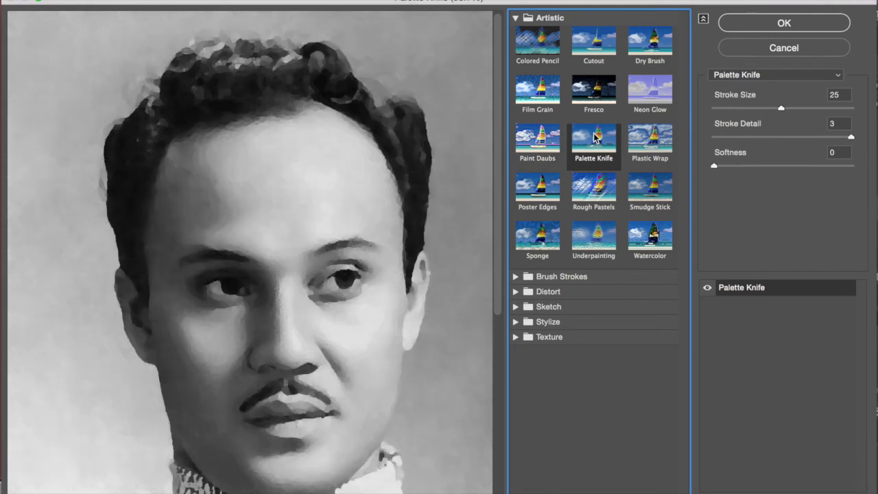
pyautogui.click(655, 141)
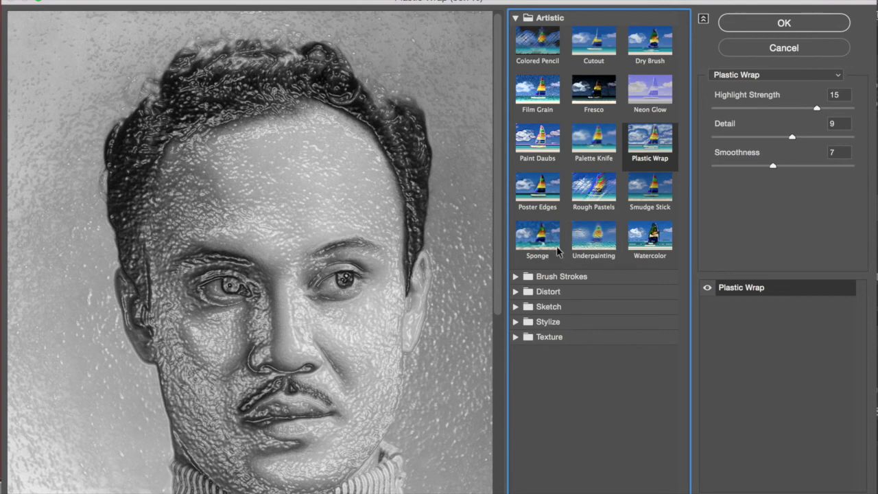
pyautogui.click(594, 137)
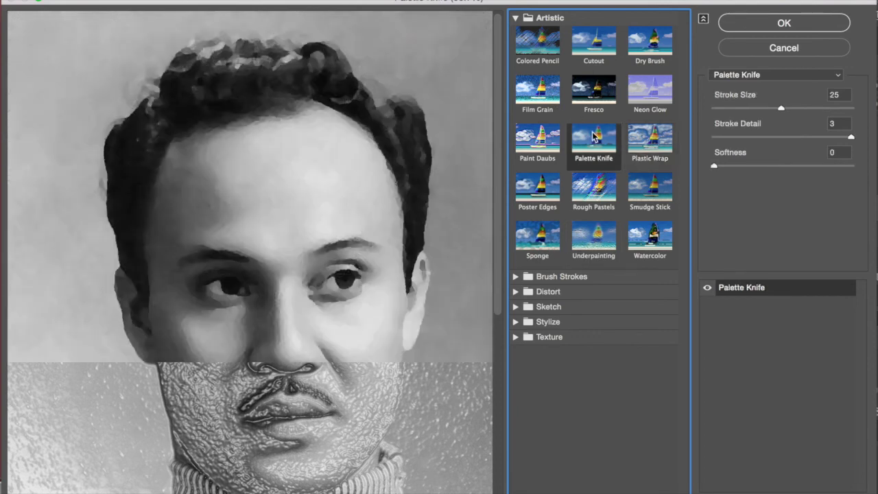
# - Set Palette Knife to stroke size 15 and stroke detail 2
pyautogui.moveTo(780, 111); pyautogui.dragTo(806, 112)
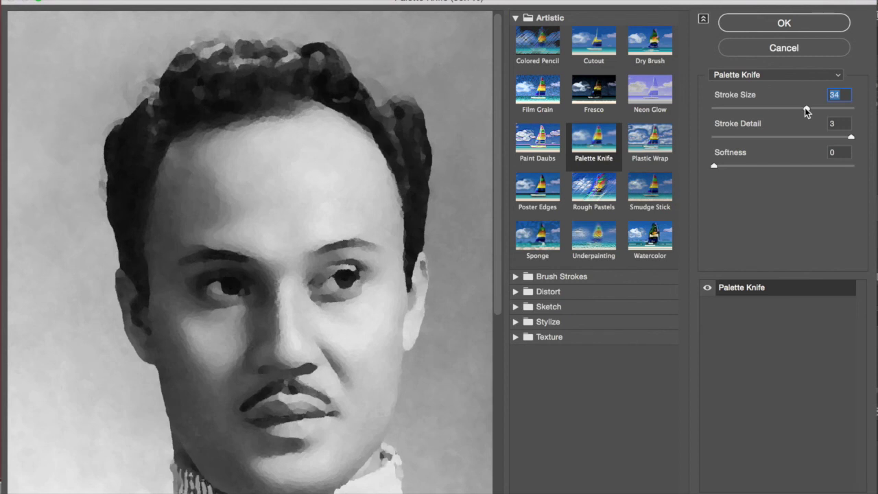
pyautogui.moveTo(806, 111); pyautogui.dragTo(753, 111)
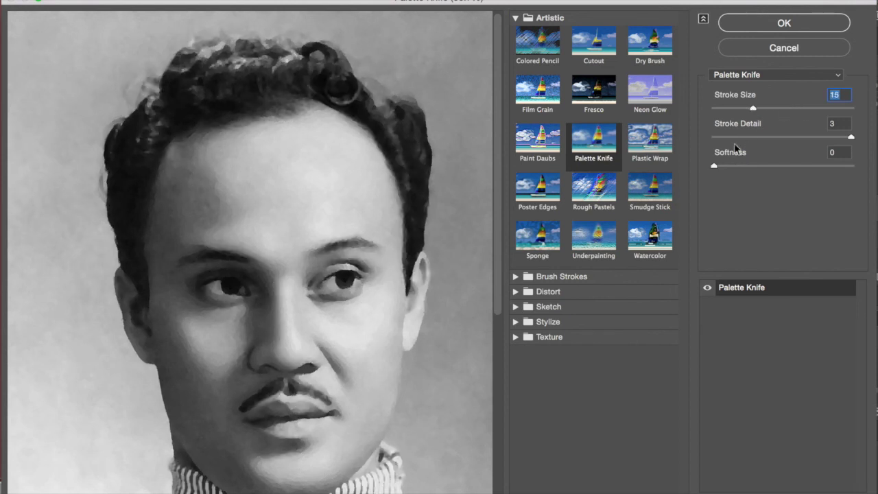
pyautogui.moveTo(852, 137); pyautogui.dragTo(782, 139)
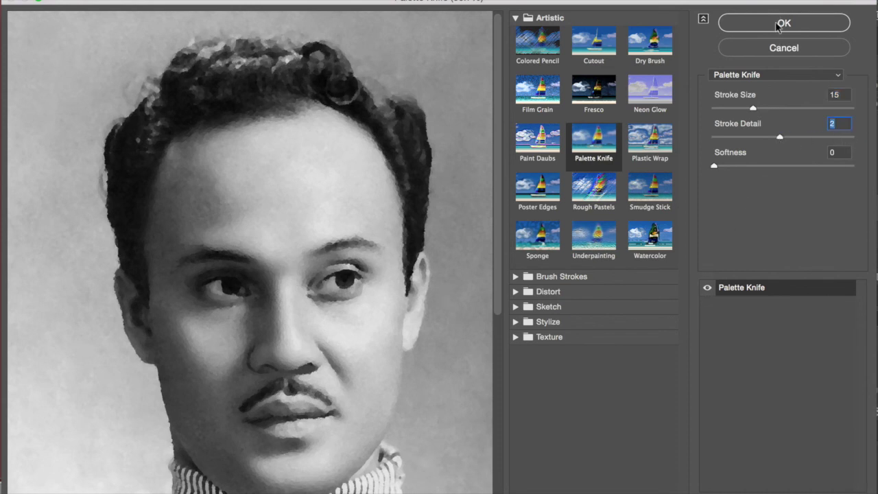
pyautogui.click(515, 278)
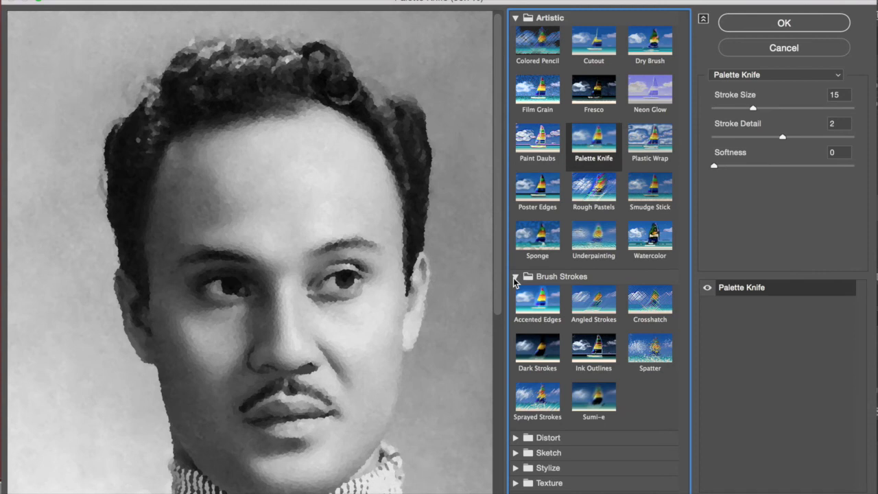
# - Preview Brush Strokes filters: Accented Edges, Angled Strokes, Crosshatch, Dark Strokes and Ink Outlines
pyautogui.click(532, 300)
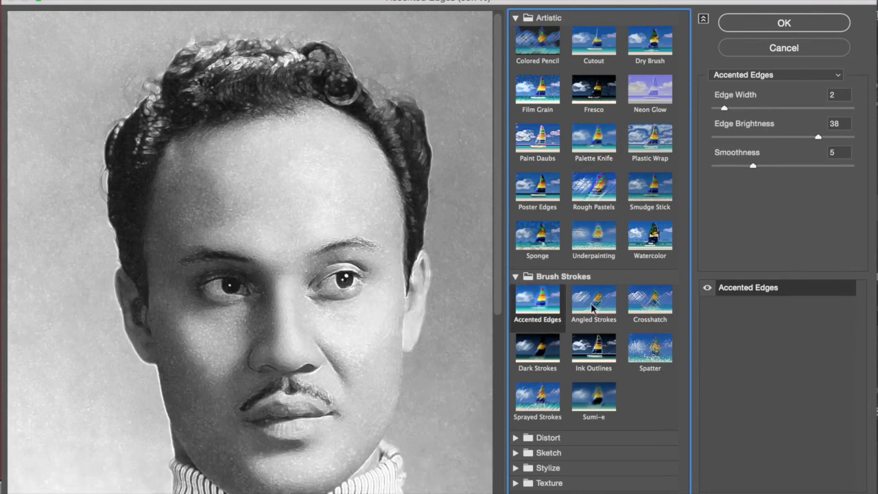
pyautogui.click(598, 306)
pyautogui.click(650, 309)
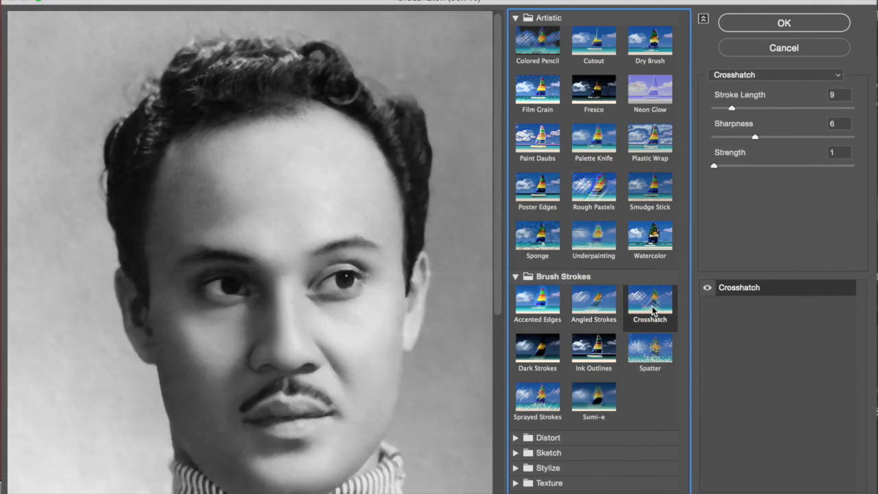
pyautogui.click(535, 349)
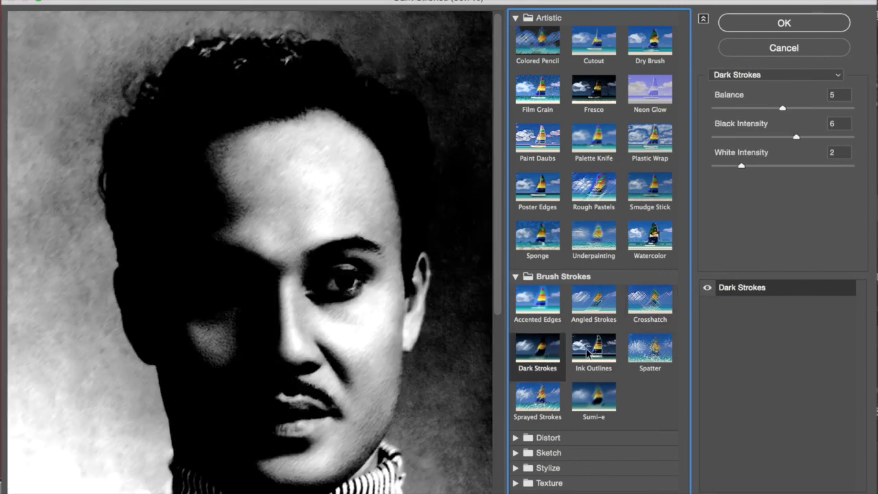
pyautogui.click(594, 350)
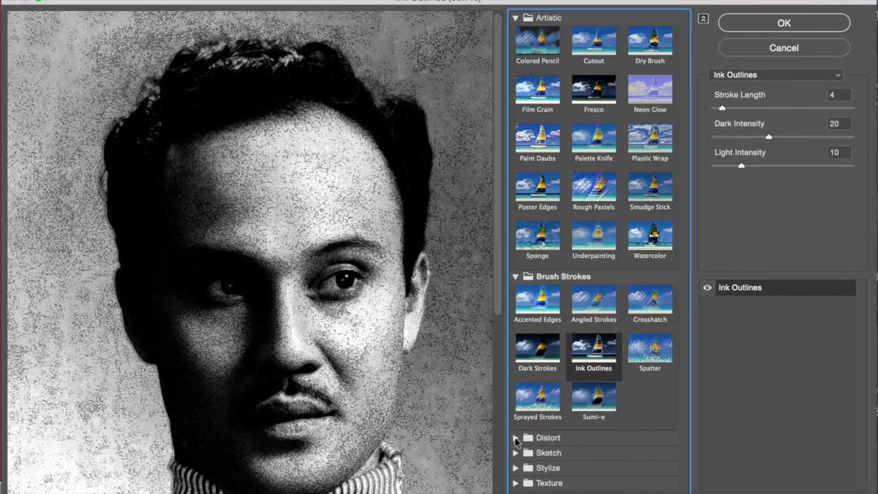
# - Preview the Distort filters Diffuse Glow, Glass and Ocean Ripple
pyautogui.click(516, 438)
pyautogui.click(536, 456)
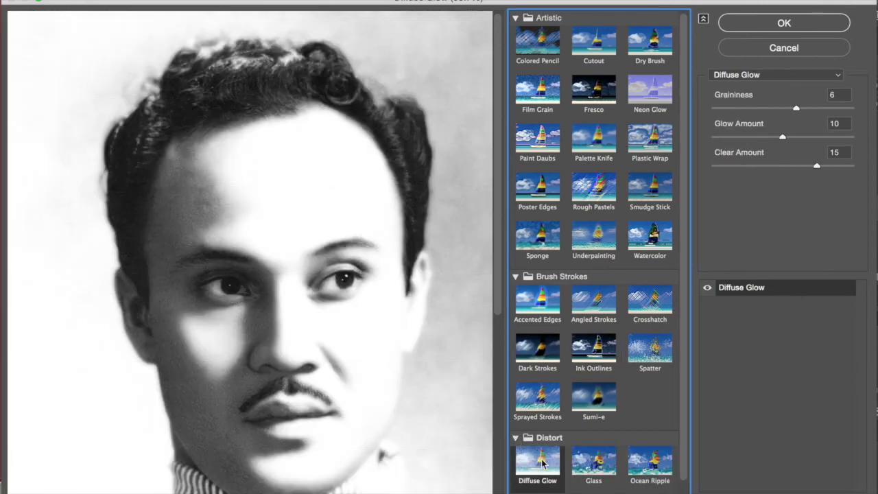
pyautogui.click(591, 466)
pyautogui.click(649, 469)
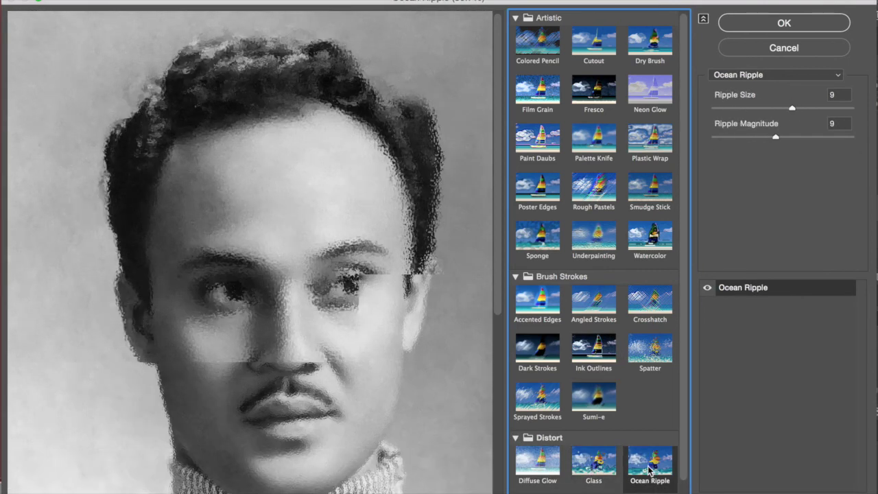
pyautogui.scroll(-1, 649, 469)
# - Preview the Sketch filters Bas Relief, Chalk & Charcoal, Charcoal, Chrome and Conté Crayon
pyautogui.click(516, 474)
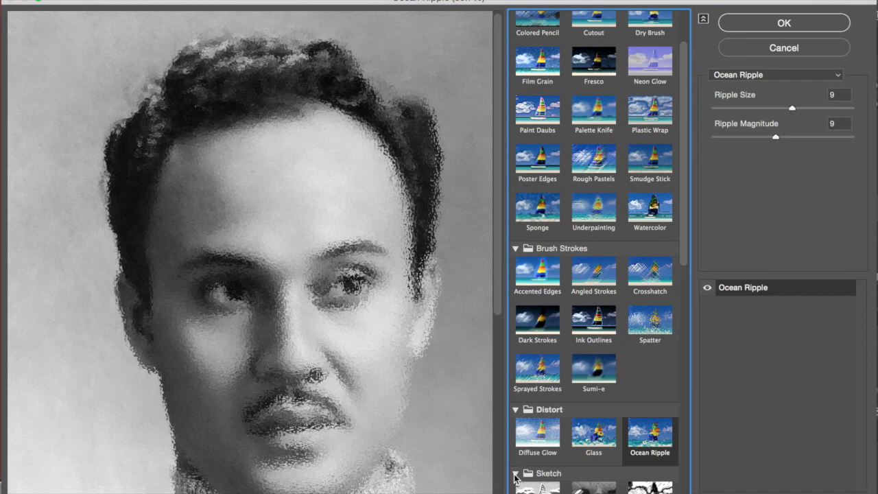
pyautogui.click(538, 487)
pyautogui.click(594, 487)
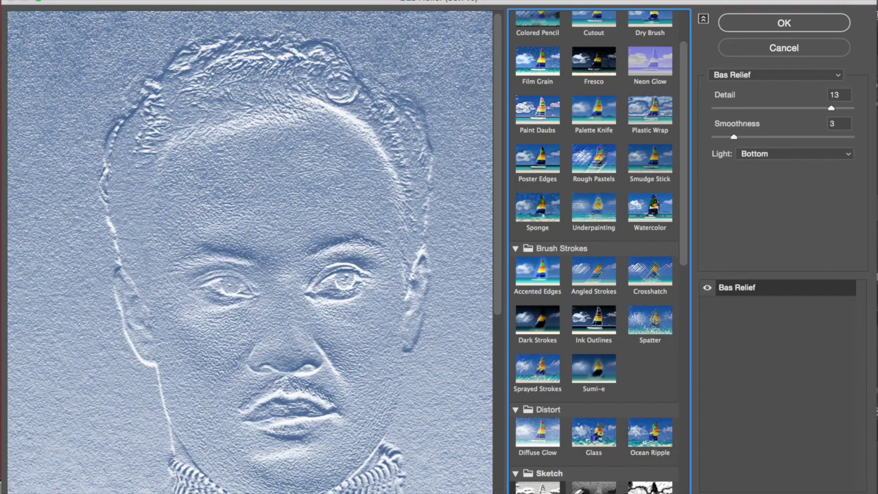
pyautogui.scroll(-5, 593, 481)
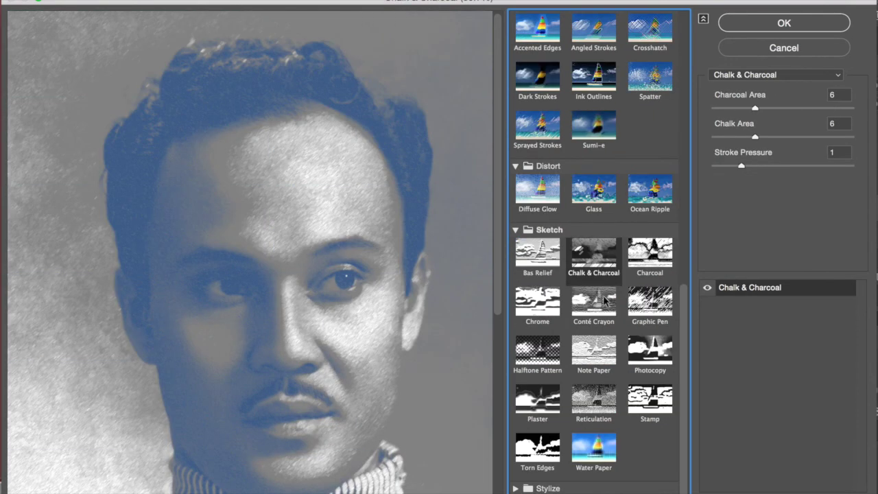
pyautogui.click(651, 255)
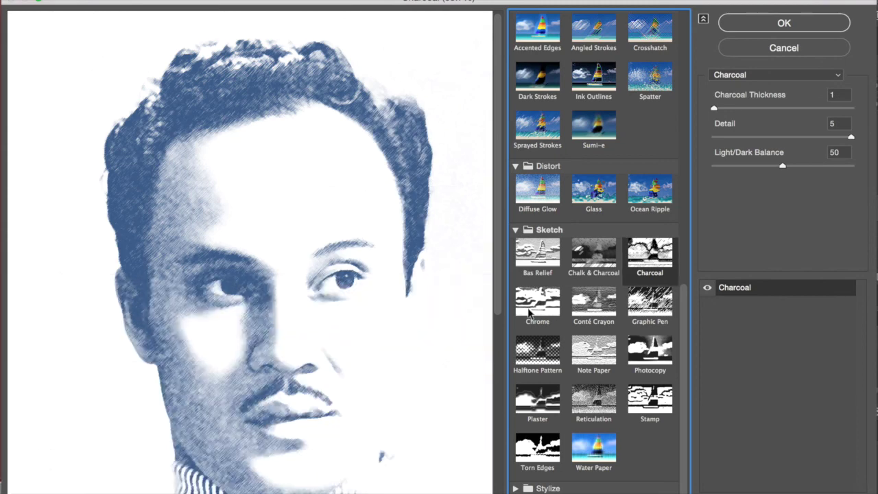
pyautogui.click(530, 310)
pyautogui.click(593, 302)
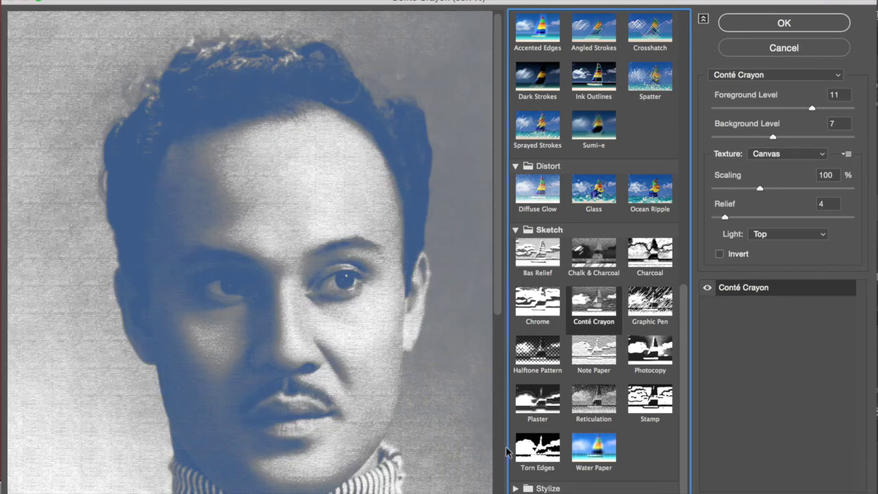
# - Preview Stylize's Glowing Edges, then collapse the Stylize and Sketch groups
pyautogui.click(516, 488)
pyautogui.click(529, 461)
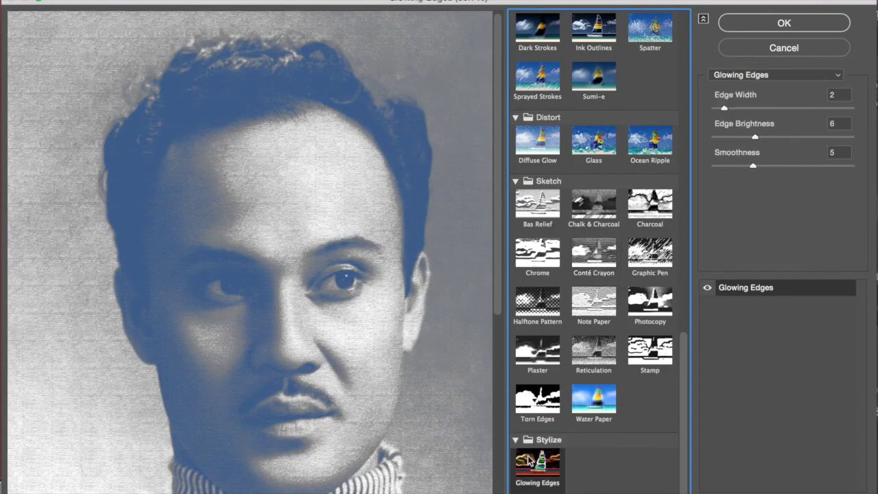
pyautogui.click(515, 440)
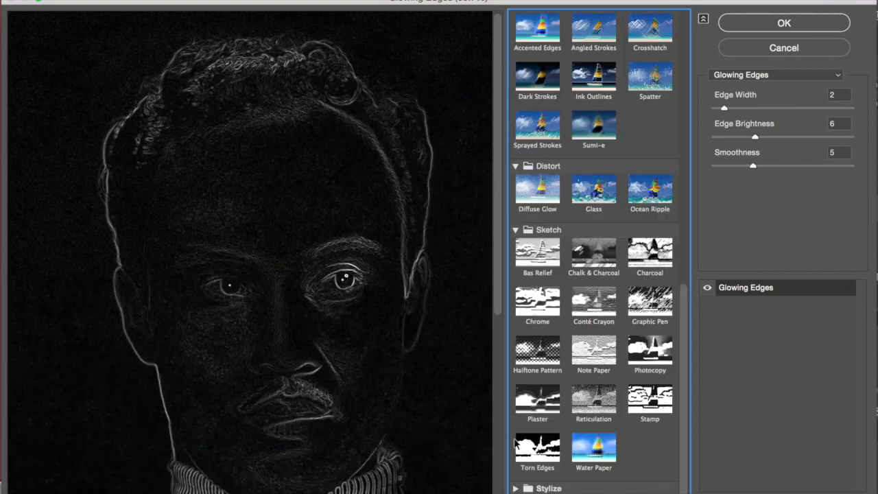
pyautogui.click(516, 231)
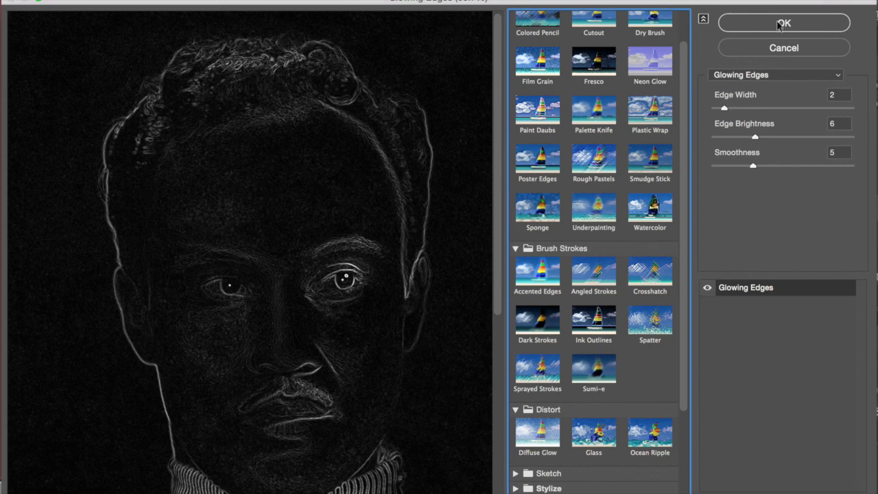
pyautogui.scroll(2, 616, 130)
# - Apply Palette Knife, show the Original layer, and compare it against the Experiment layer
pyautogui.click(588, 141)
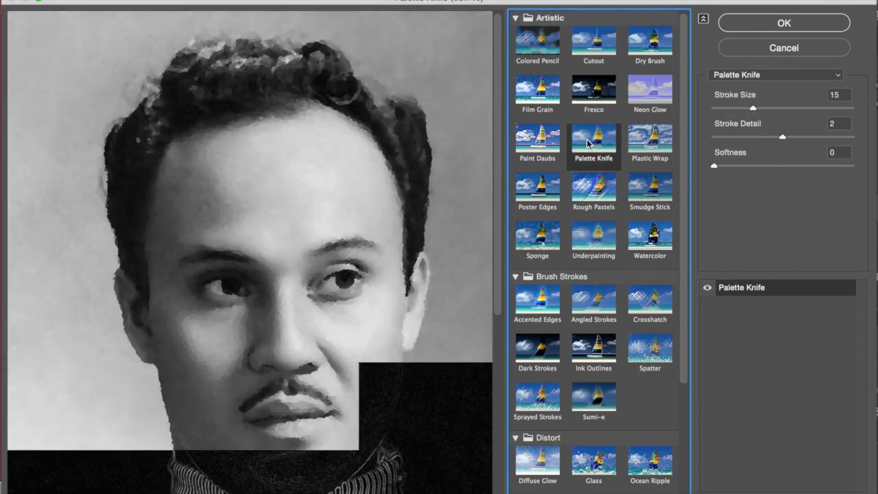
pyautogui.click(786, 22)
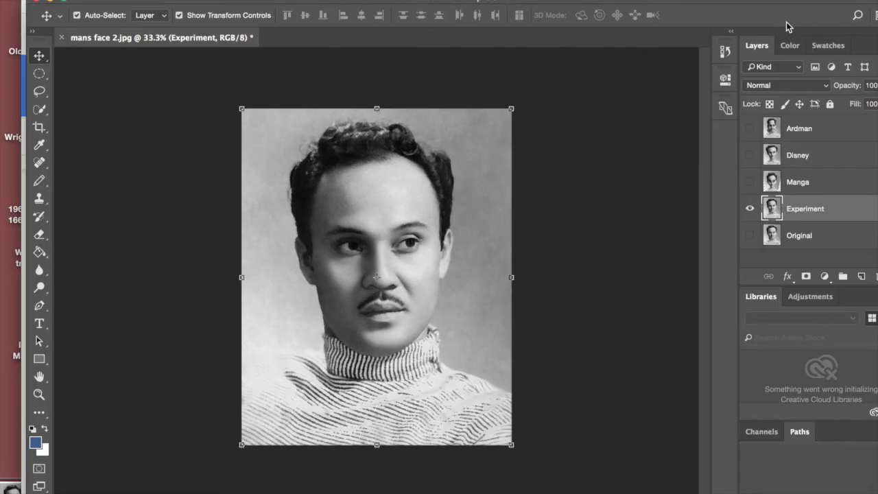
pyautogui.click(751, 236)
pyautogui.click(799, 236)
pyautogui.click(750, 209)
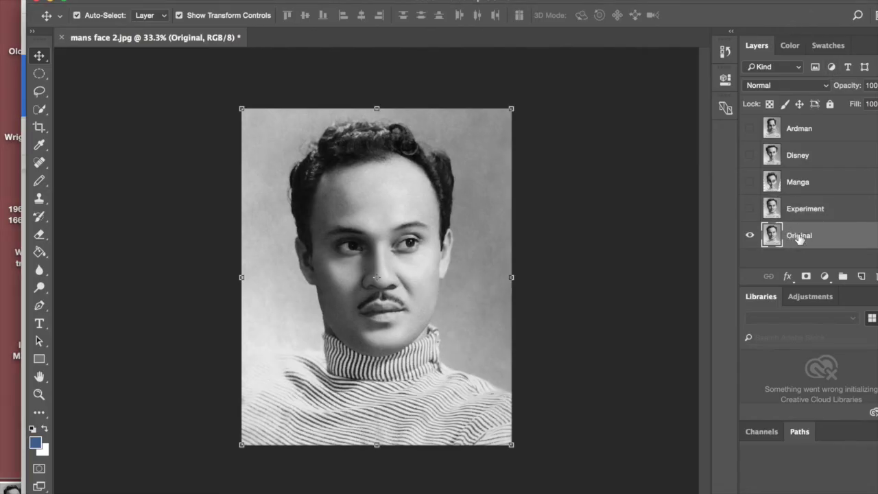
pyautogui.click(751, 210)
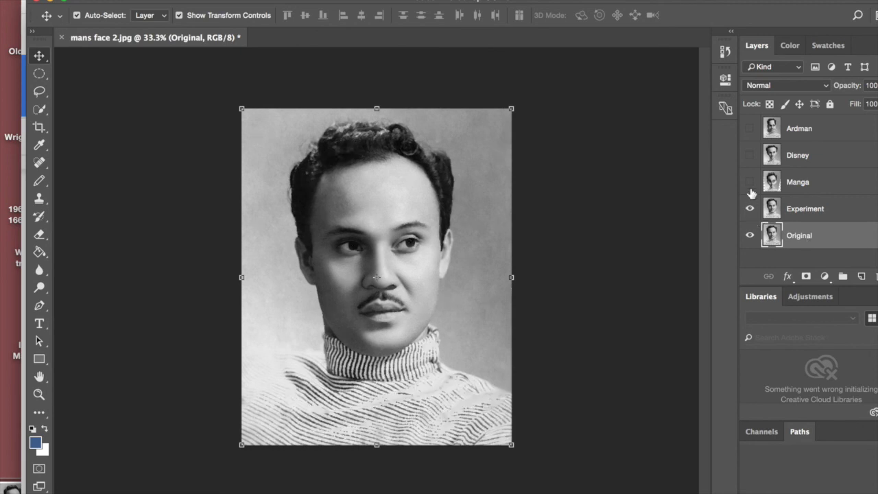
# - Make the Manga, Disney and Ardman layers visible and bring up Save As
pyautogui.click(750, 181)
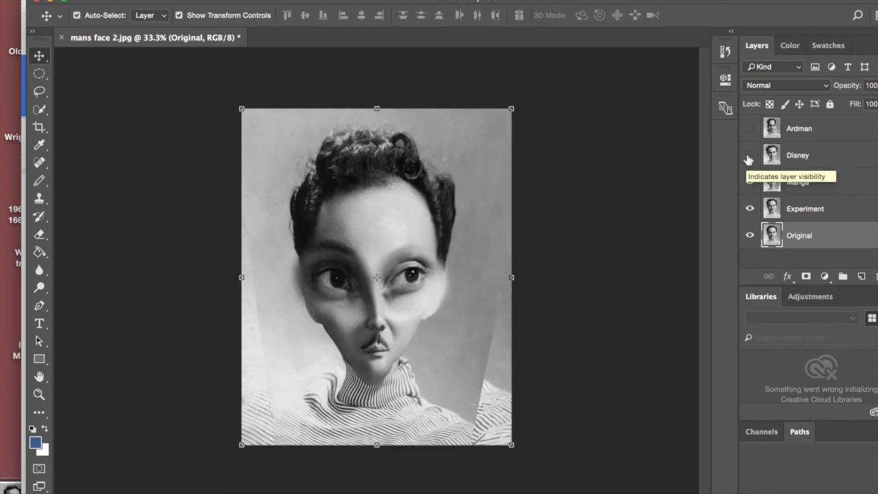
pyautogui.click(750, 155)
pyautogui.click(750, 129)
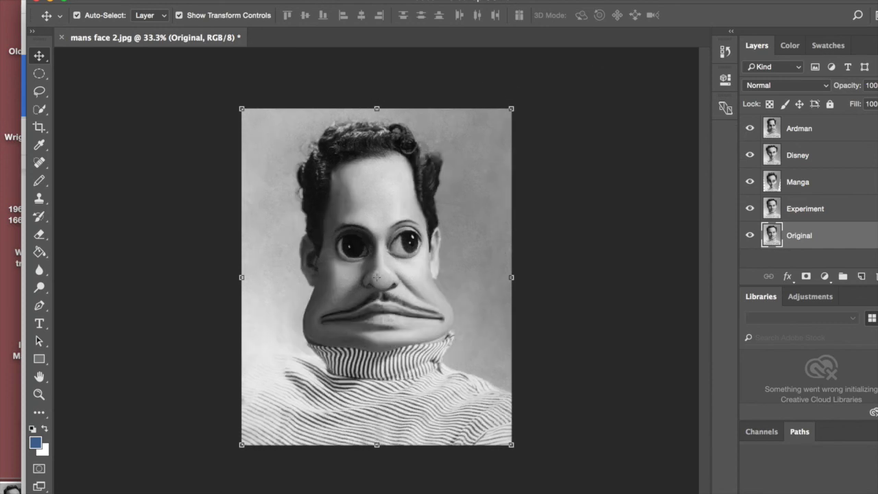
pyautogui.click(123, 1)
pyautogui.click(157, 122)
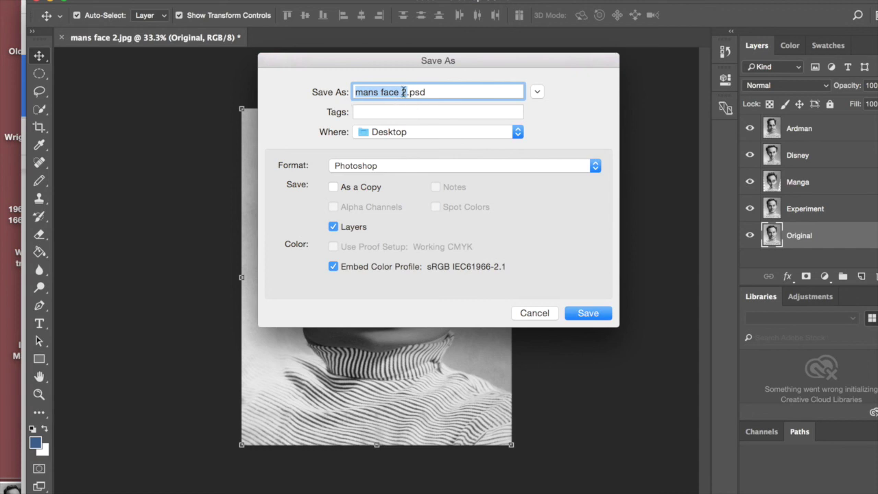
# - Name the file stylisations and keep the Photoshop format for the Desktop save
pyautogui.write('stylisations')
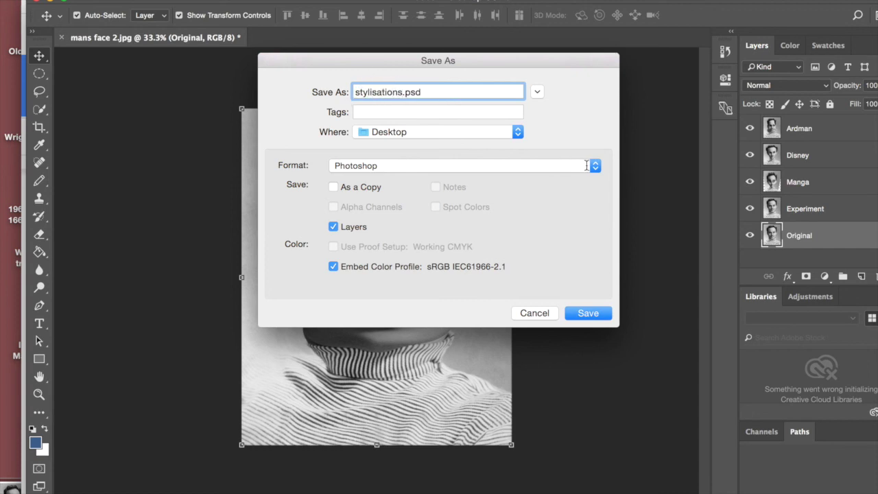
pyautogui.click(596, 166)
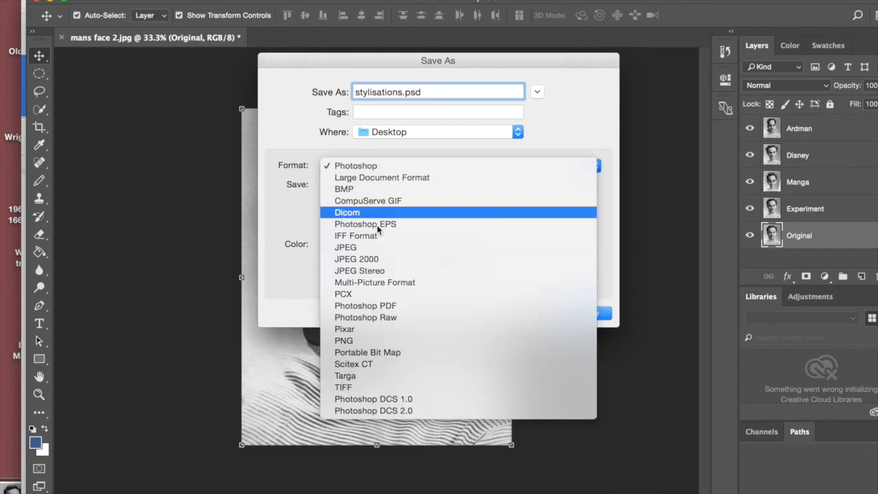
pyautogui.click(366, 168)
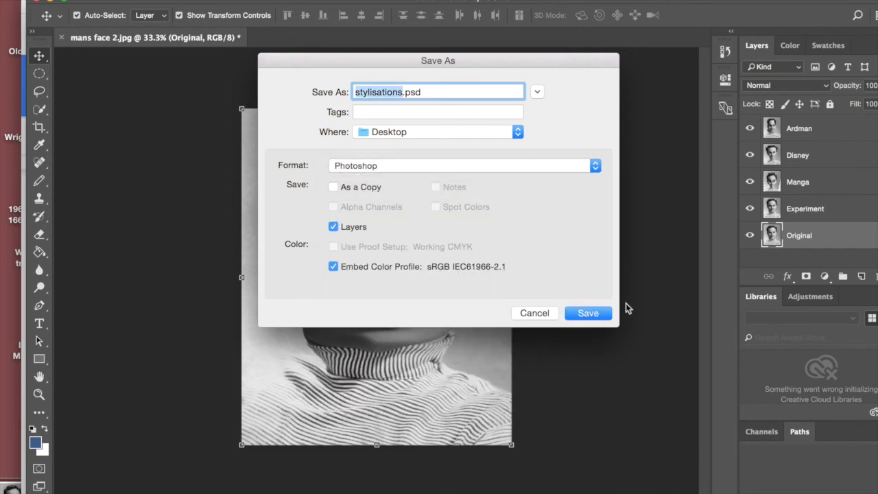